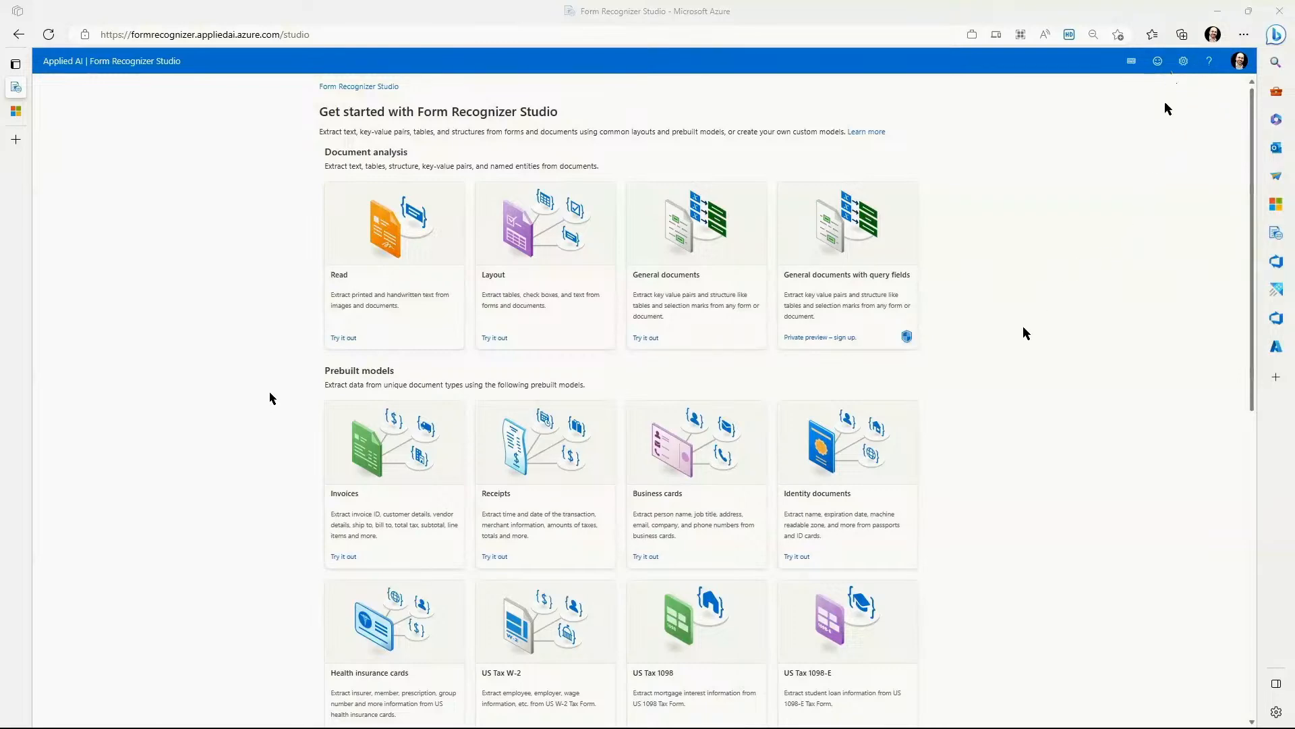
# Open the custom classification models page and start creating a new project.
pyautogui.scroll(-3, 1023, 329)
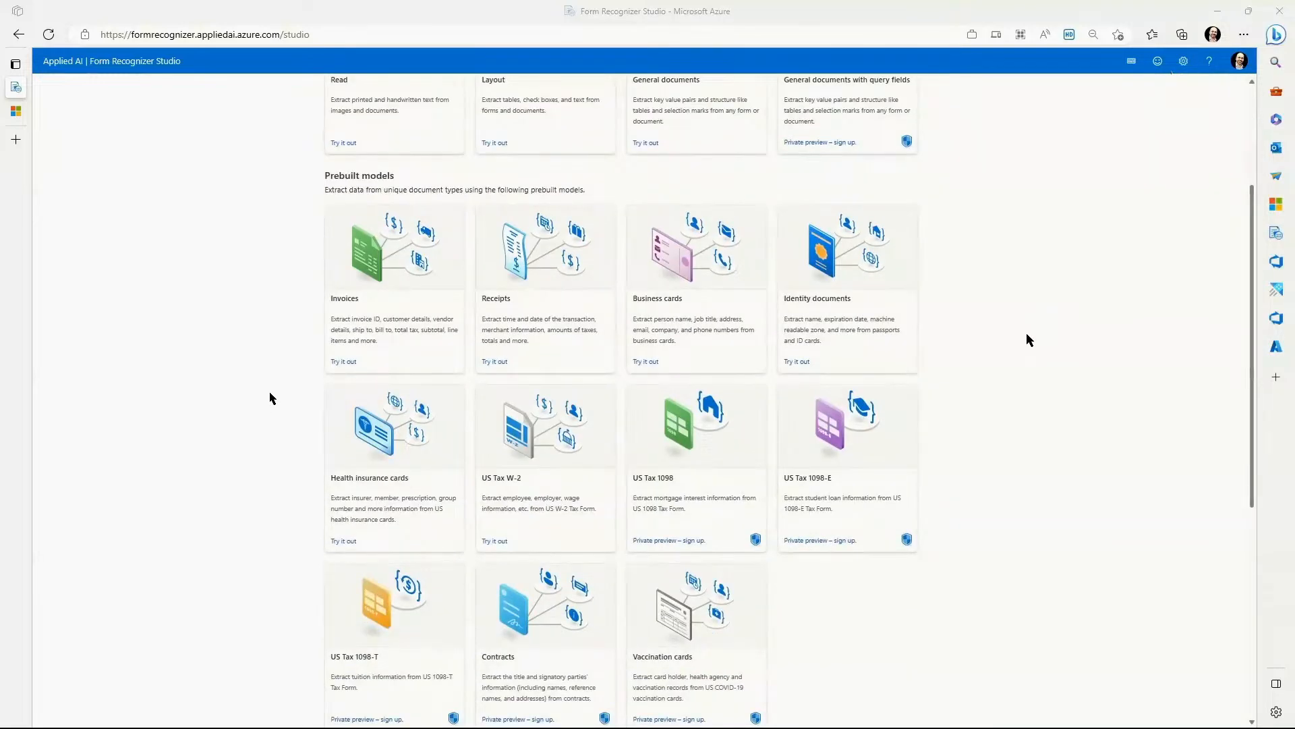
pyautogui.scroll(-2, 1027, 337)
pyautogui.scroll(-3, 1027, 333)
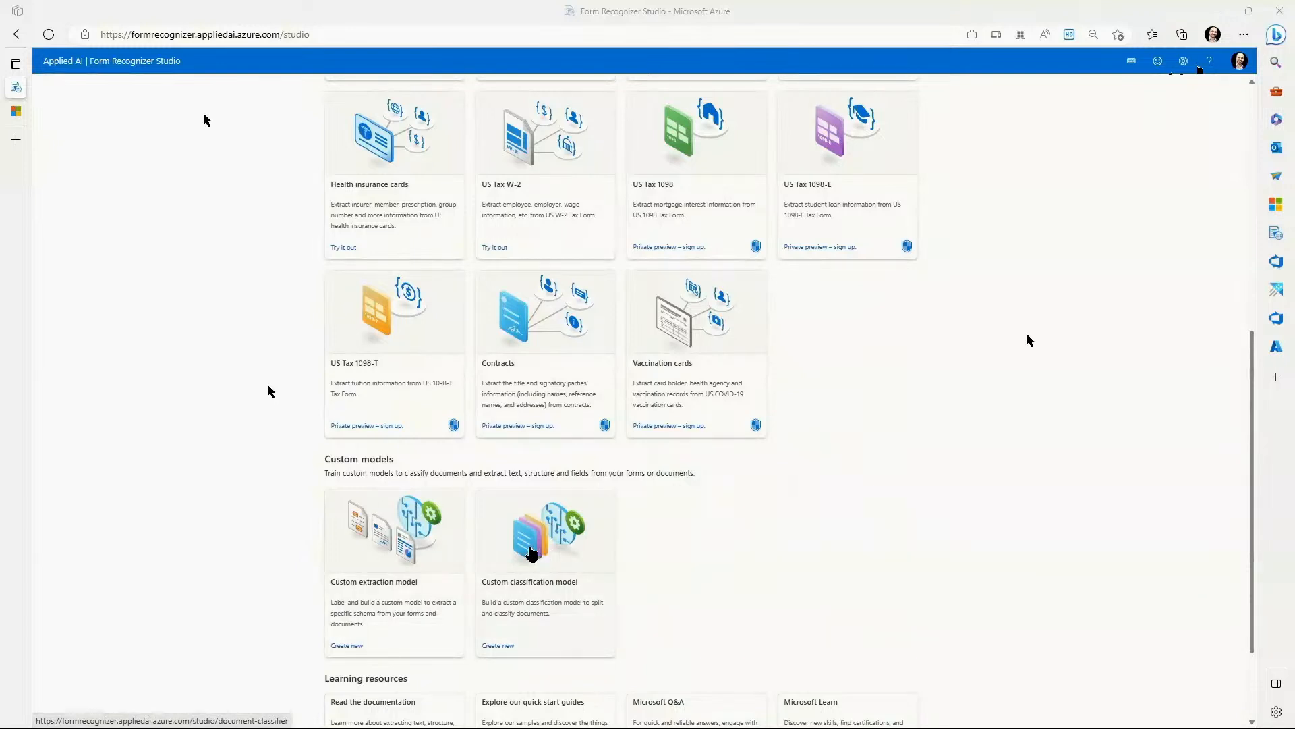
pyautogui.click(538, 553)
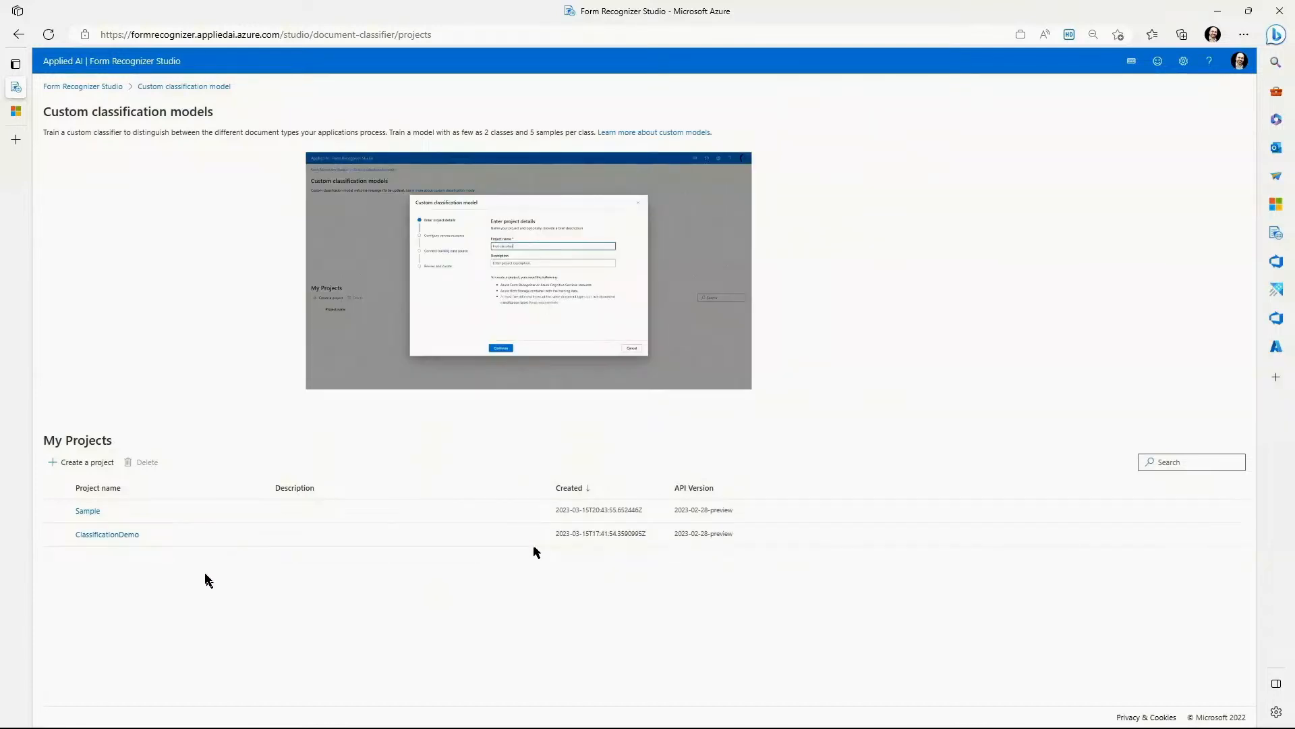
pyautogui.click(93, 463)
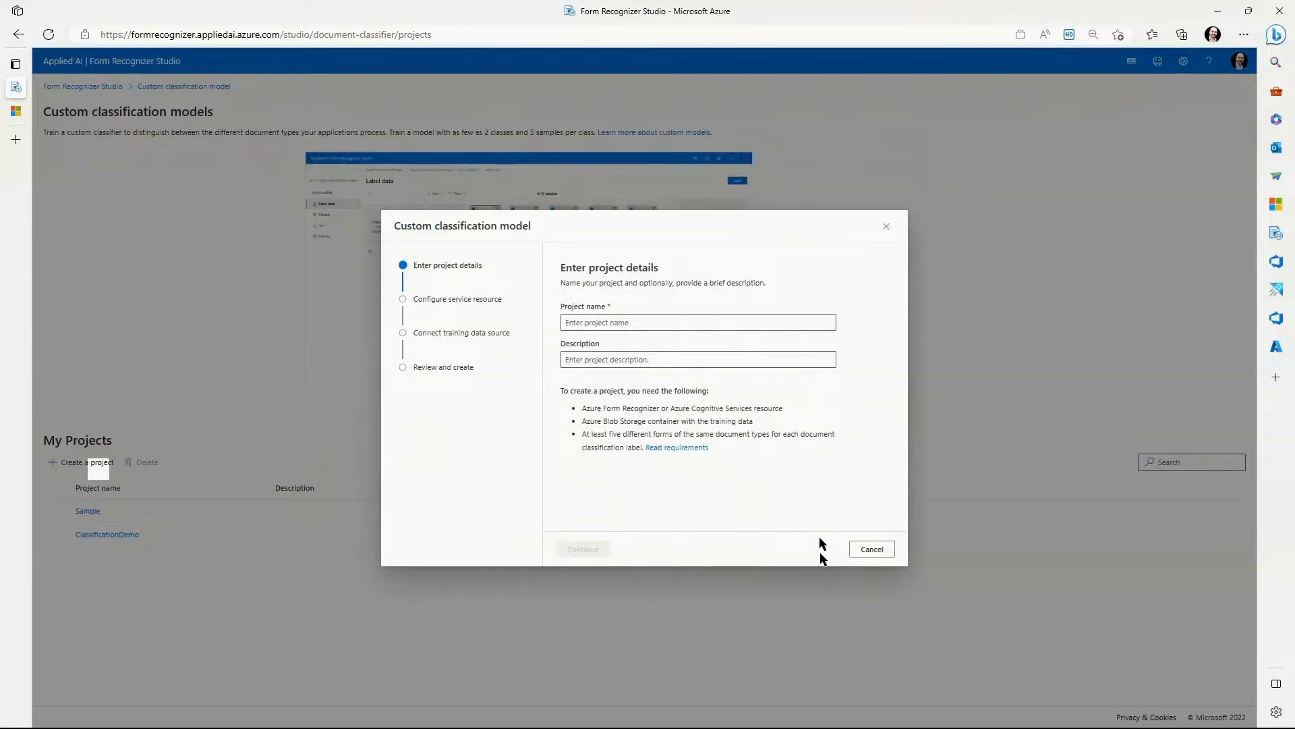
# Name the new classification project ai-show and continue to the service resource configuration.
pyautogui.hotkey('ctrl', '+')
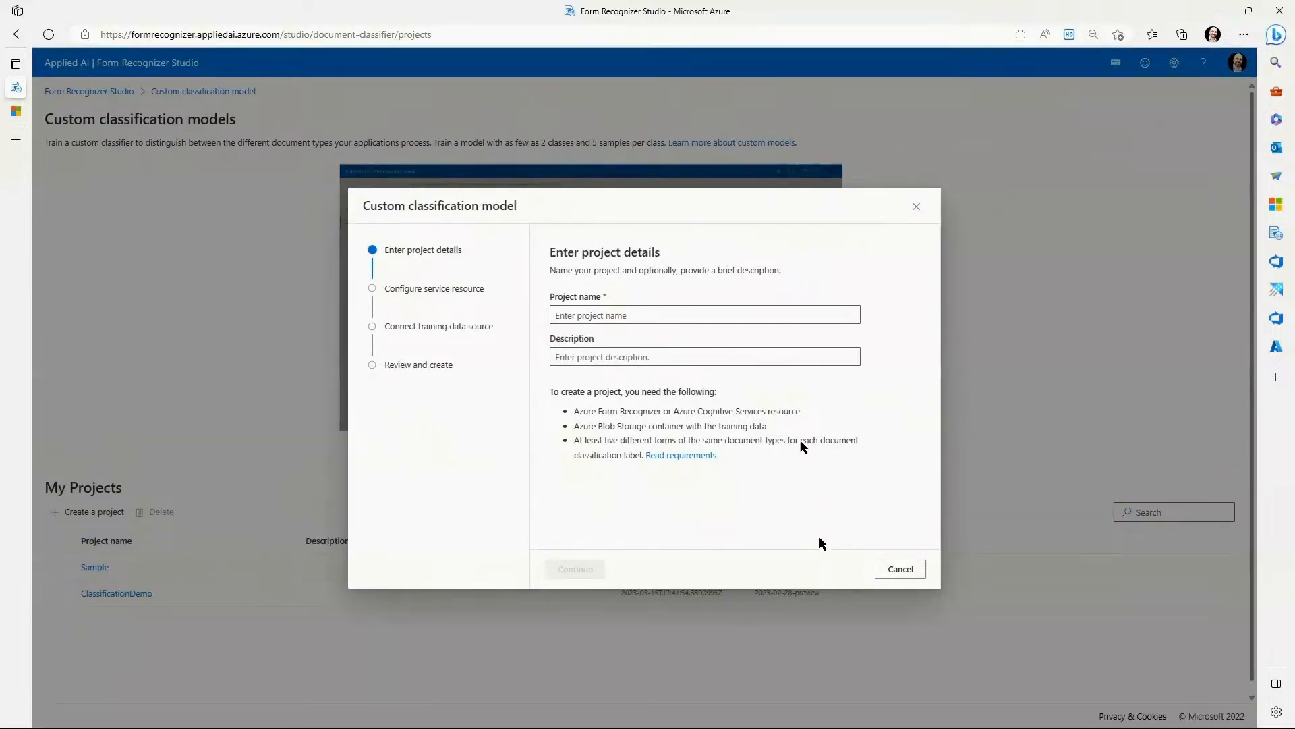
pyautogui.click(655, 314)
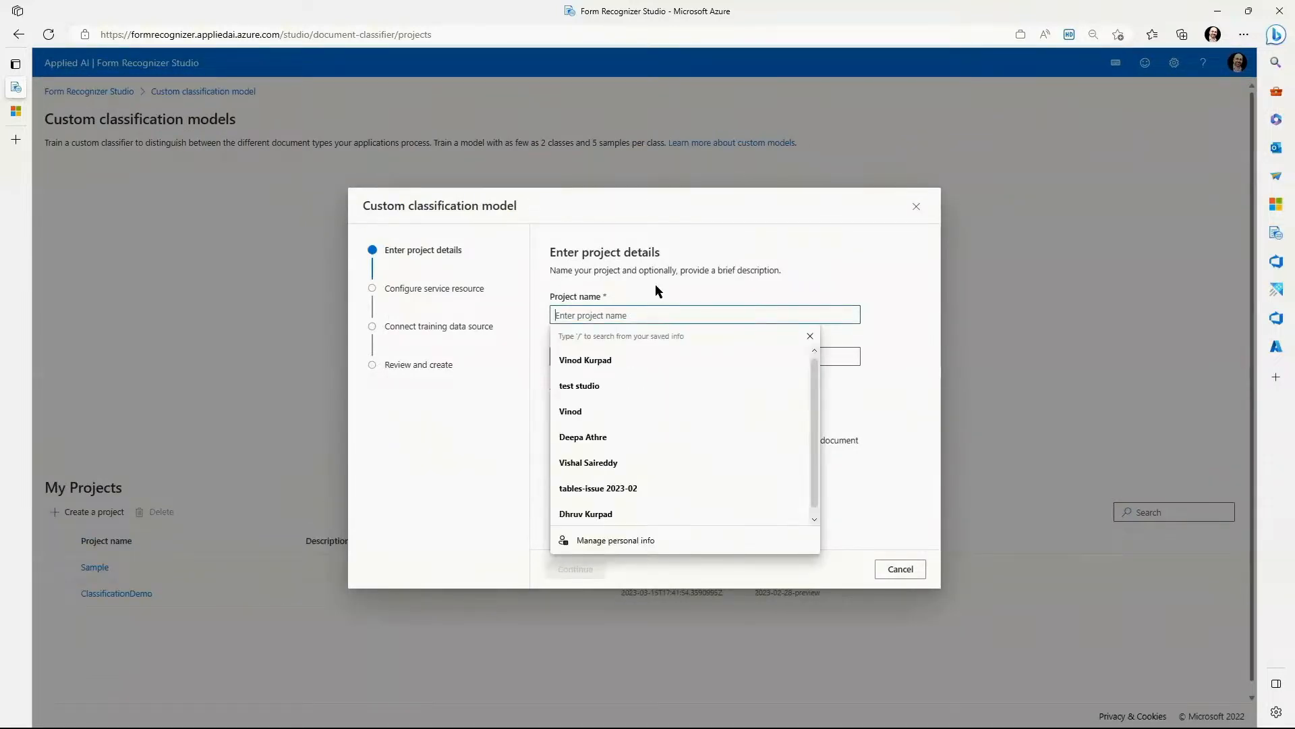
pyautogui.click(866, 307)
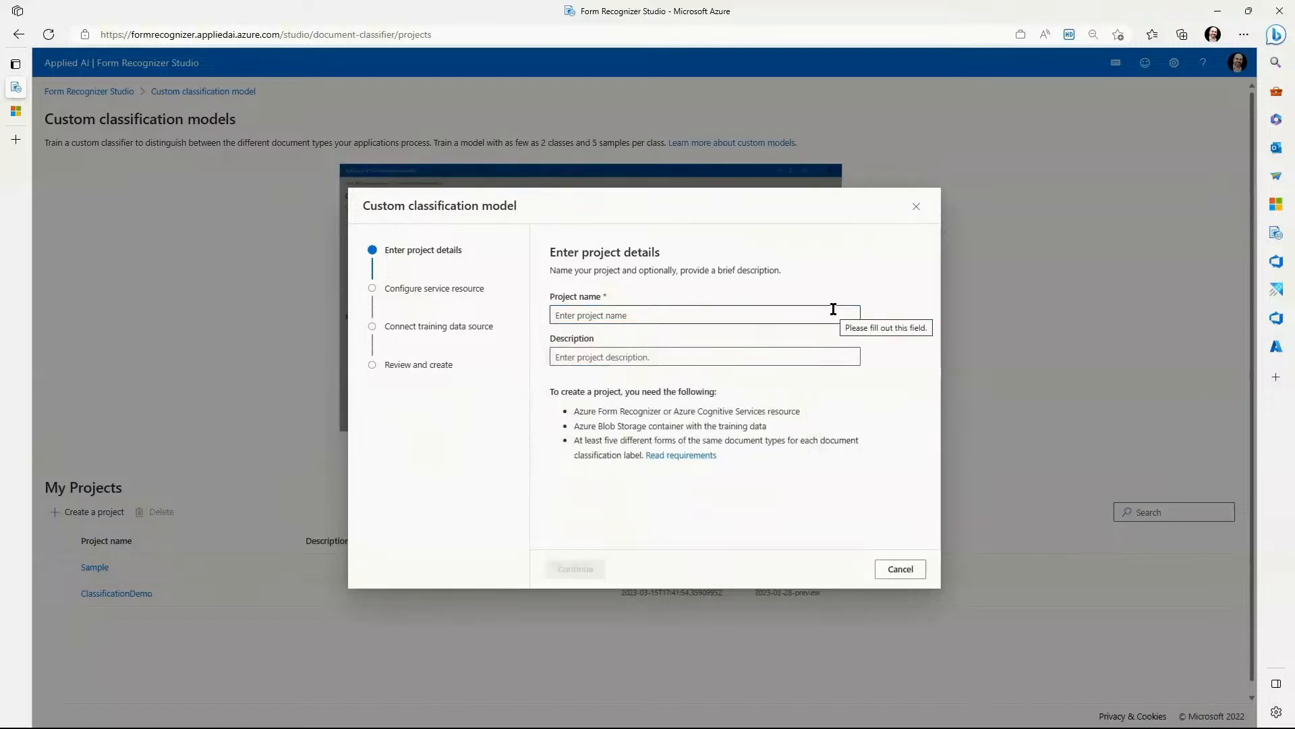
pyautogui.click(830, 312)
pyautogui.write('a')
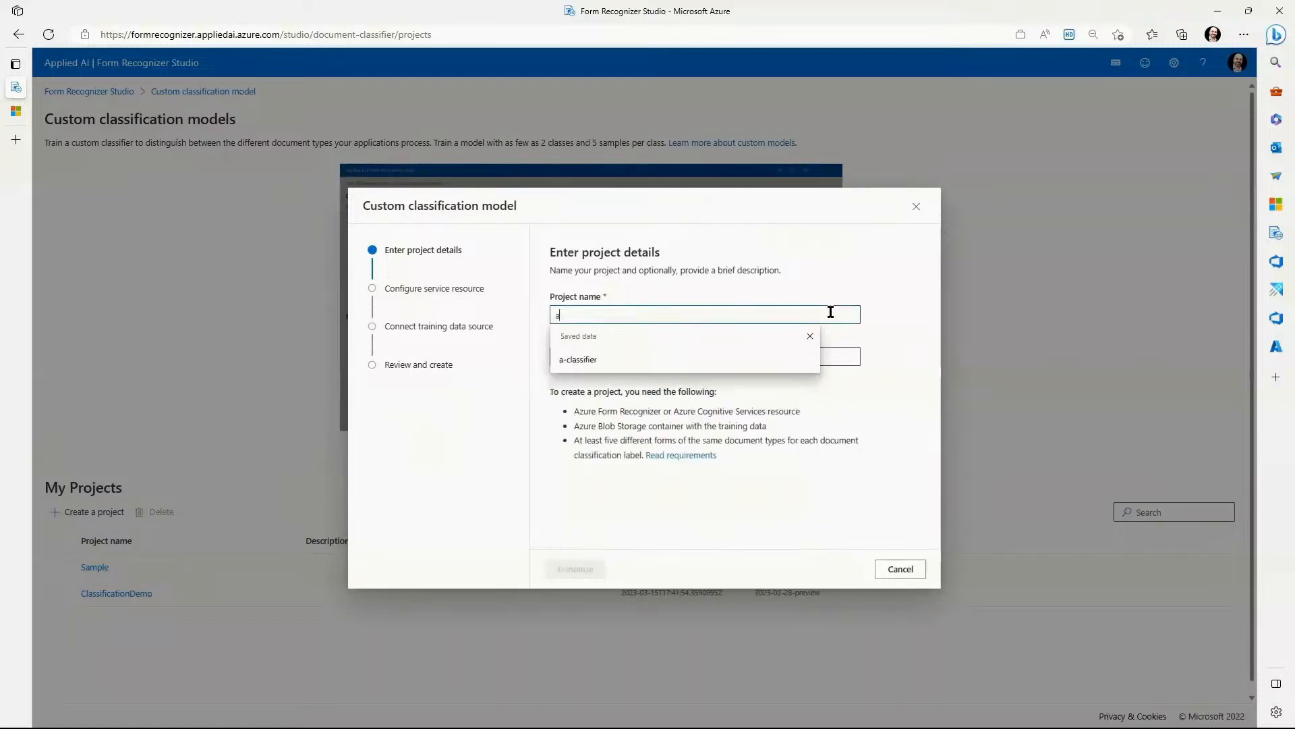
pyautogui.write('ii-show')
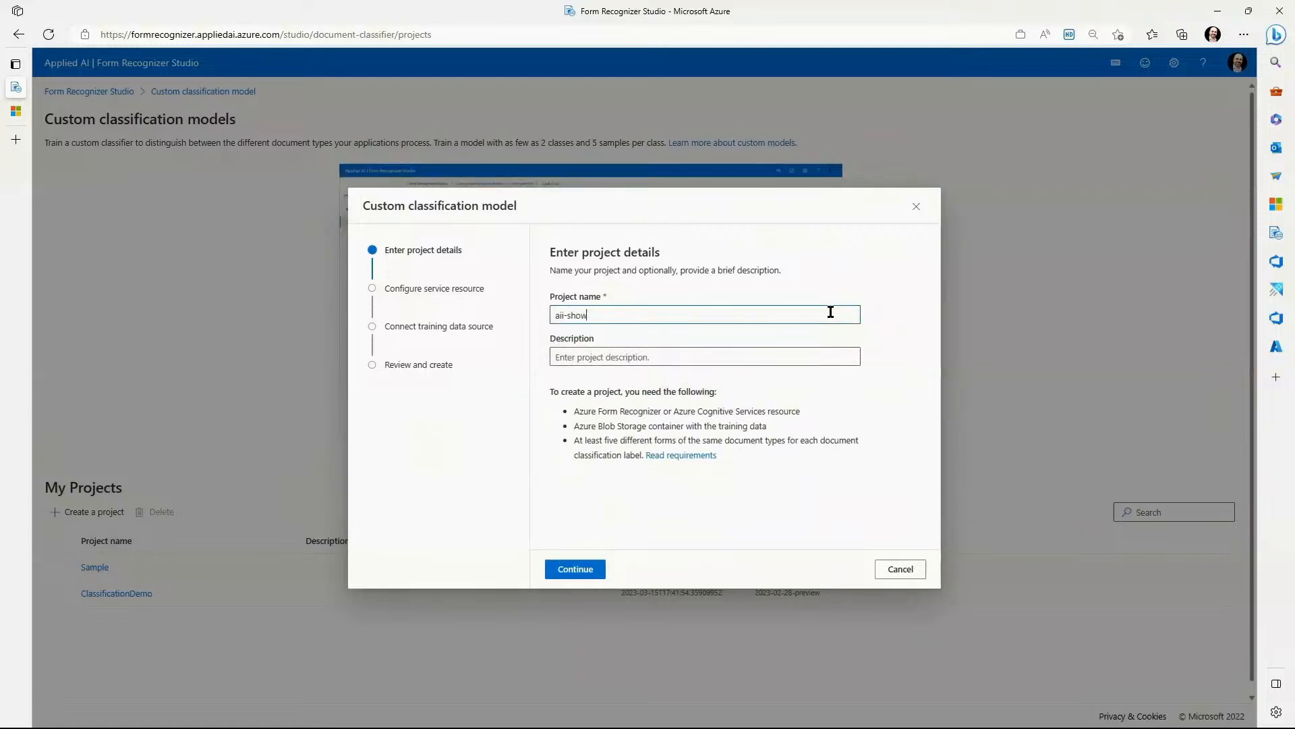
pyautogui.click(565, 315)
pyautogui.press('BackSpace')
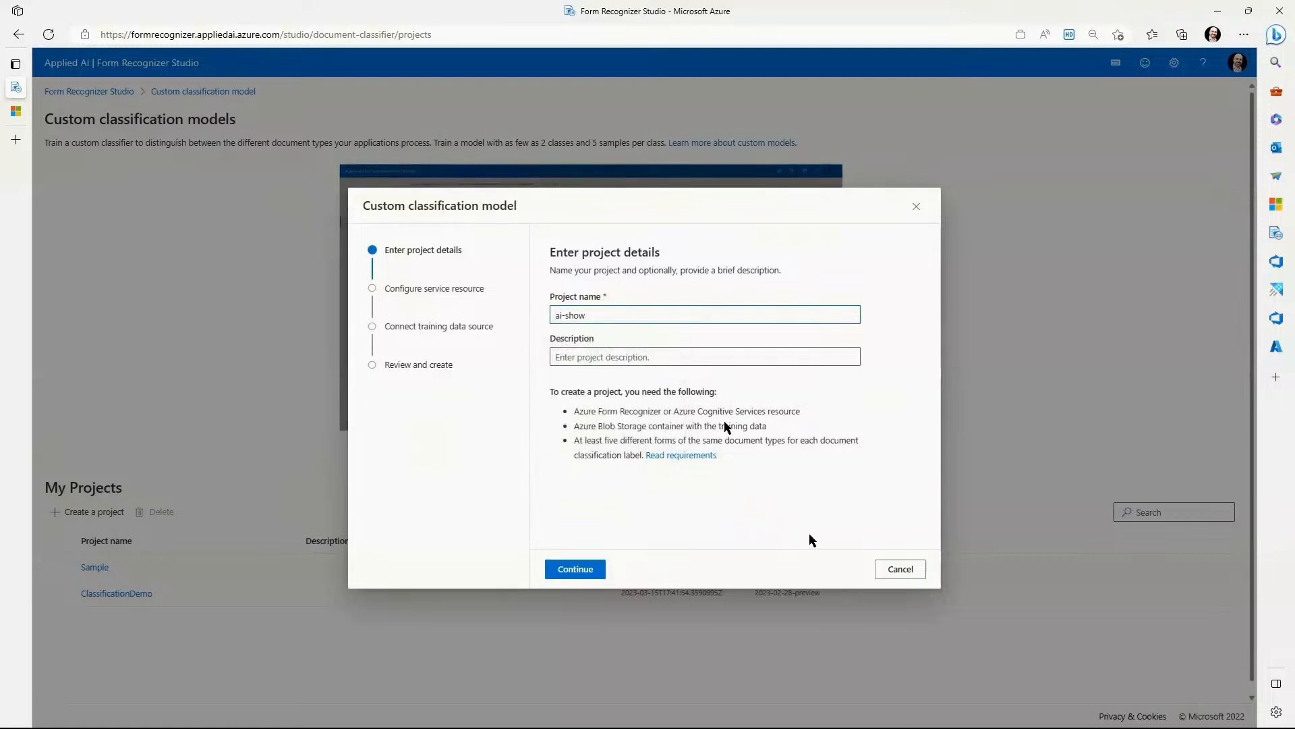
pyautogui.click(579, 569)
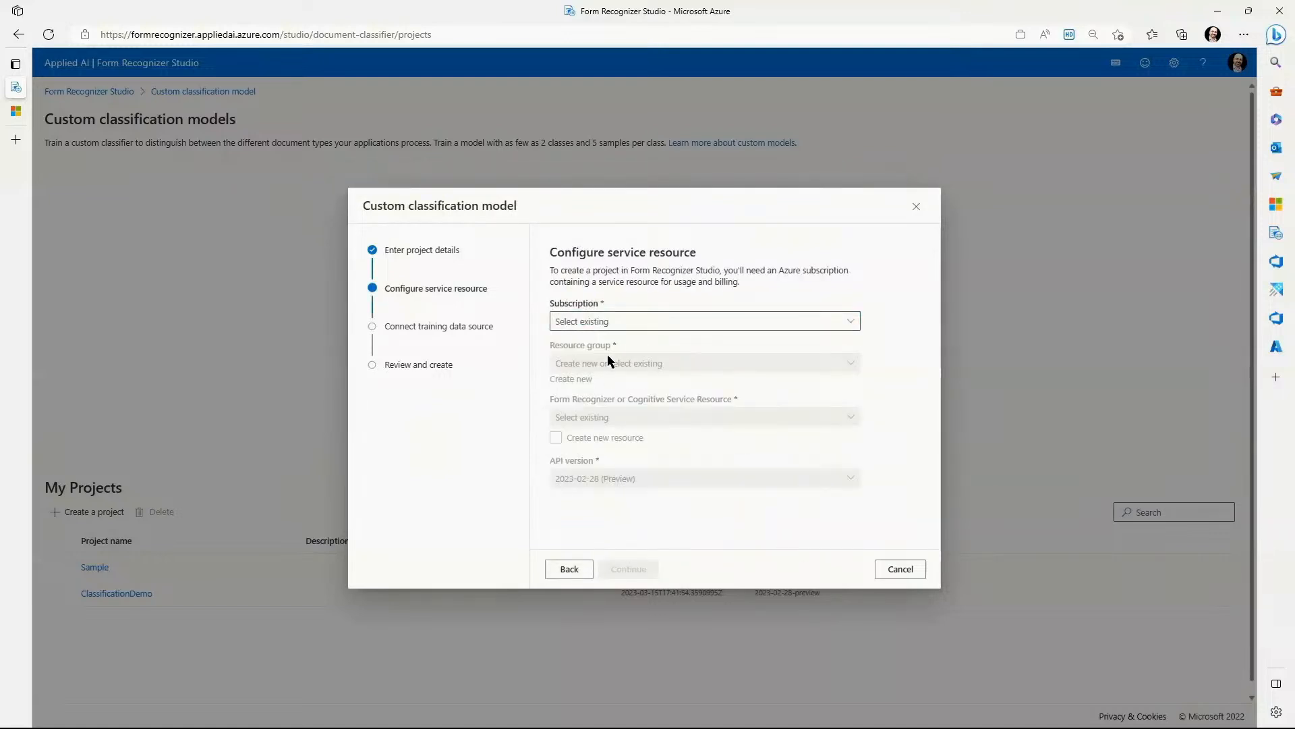
# Choose the Visual Document Intelligence Team subscription for the project's service resource.
pyautogui.click(620, 322)
pyautogui.write('v')
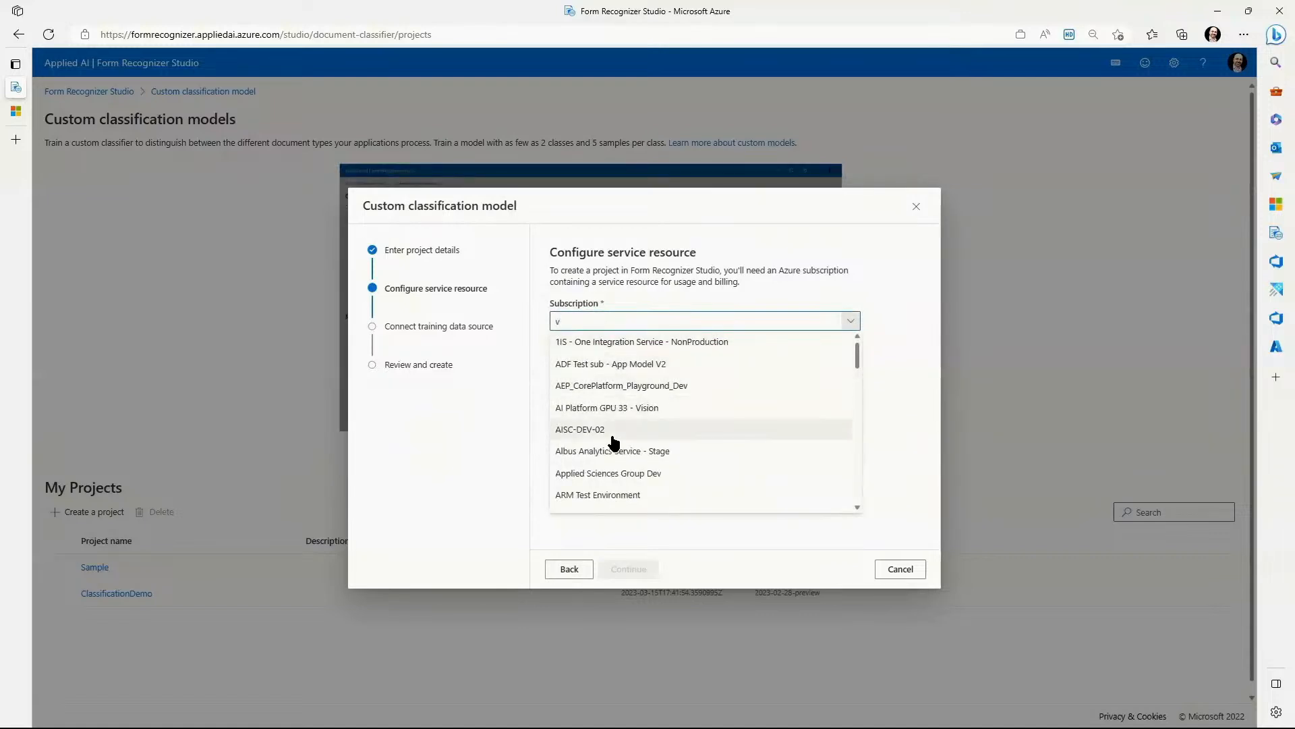
pyautogui.write('is')
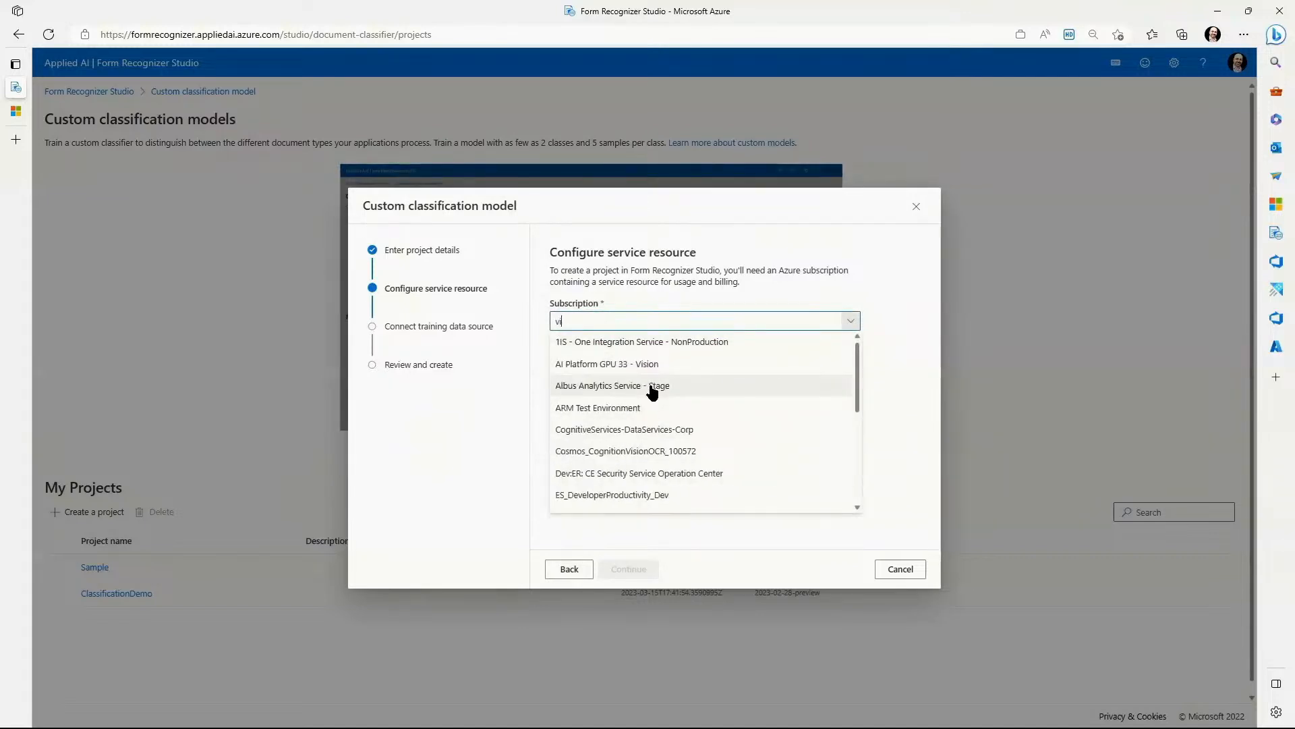
pyautogui.click(652, 389)
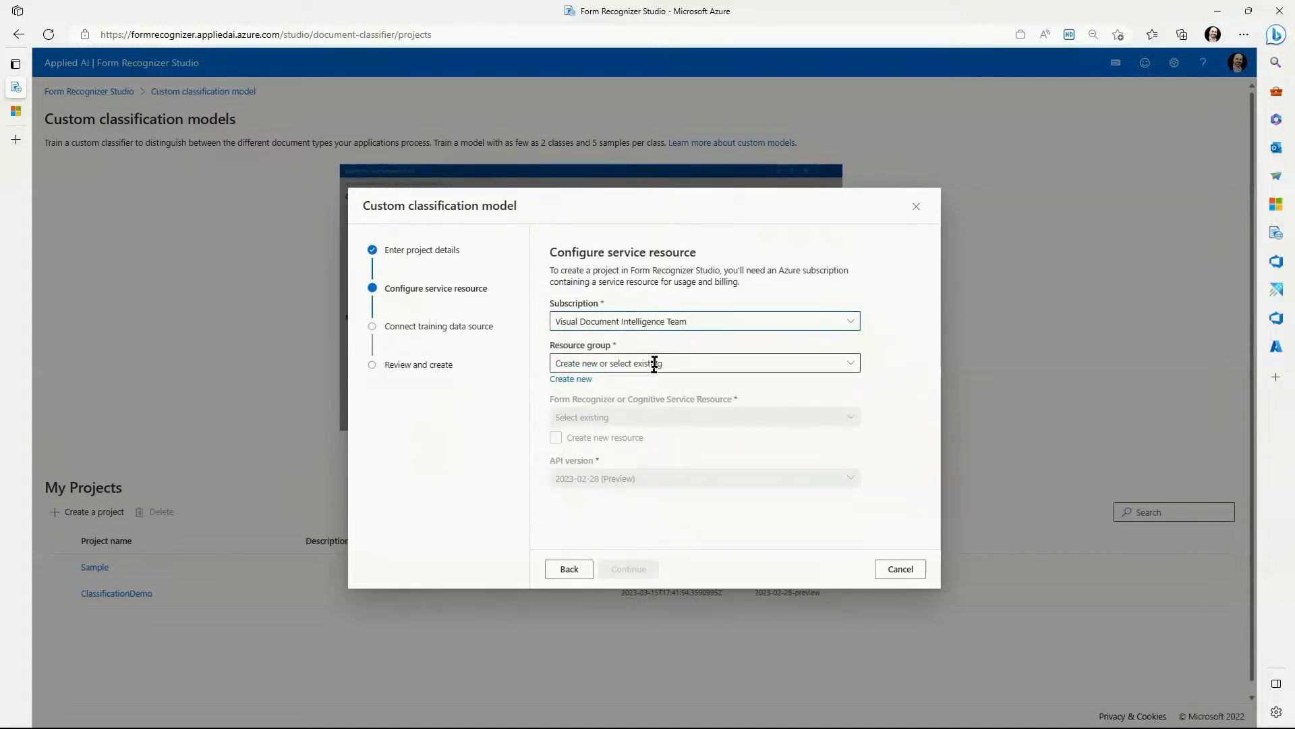
# Find and select the vikurpad-demos resource group for the service resource.
pyautogui.click(655, 363)
pyautogui.write('vi')
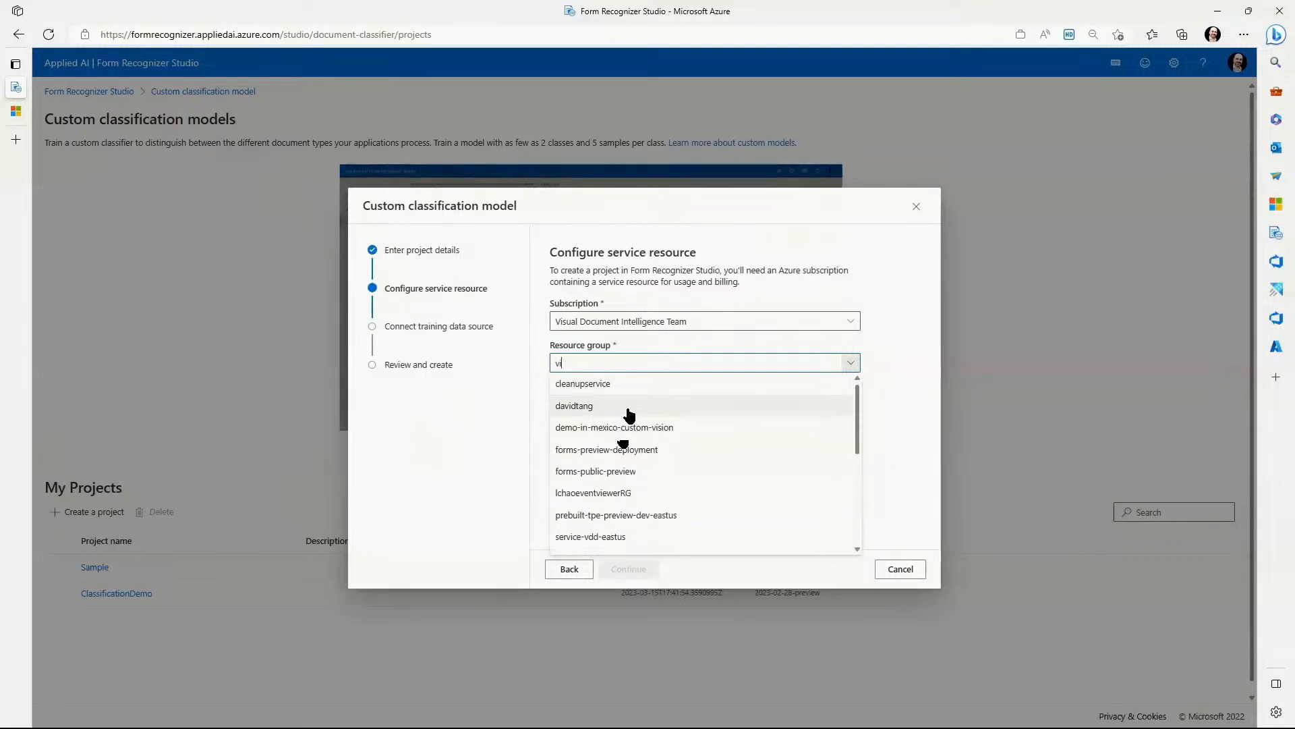
pyautogui.scroll(-3, 682, 419)
pyautogui.scroll(-2, 685, 419)
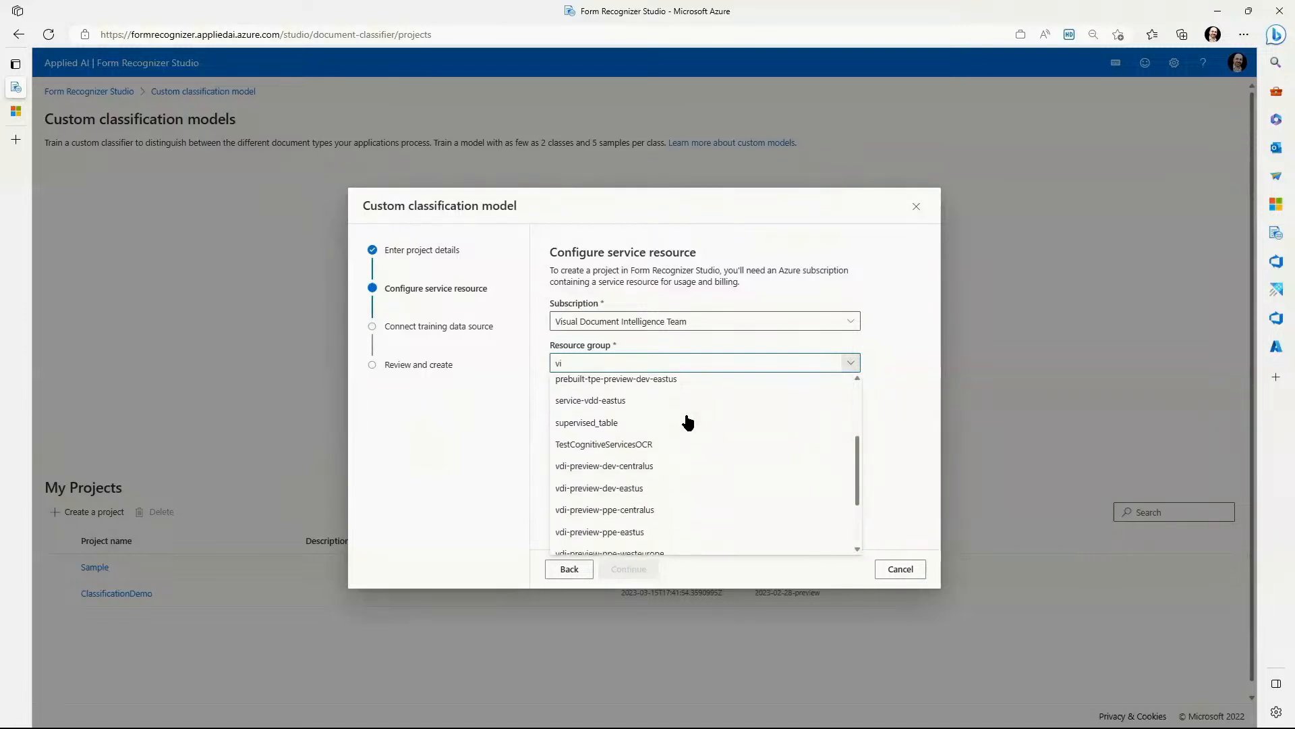
pyautogui.scroll(5, 701, 405)
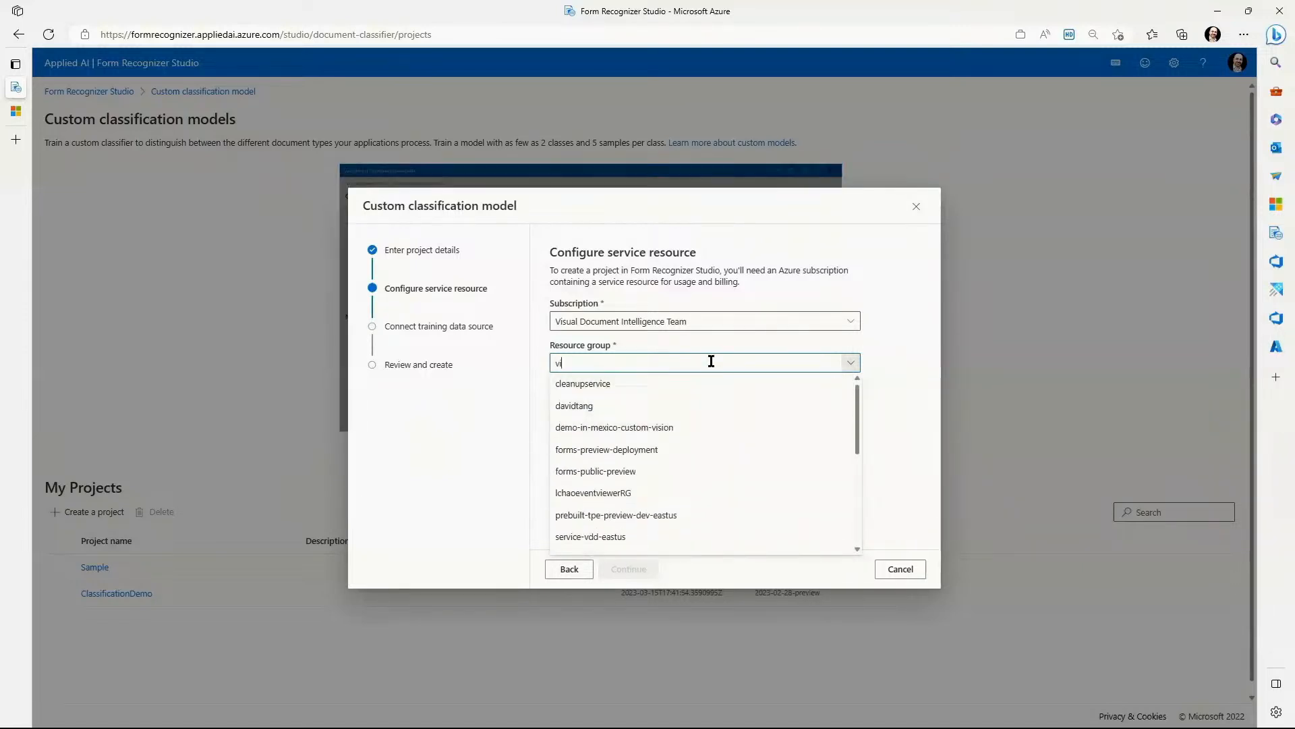
pyautogui.write('k')
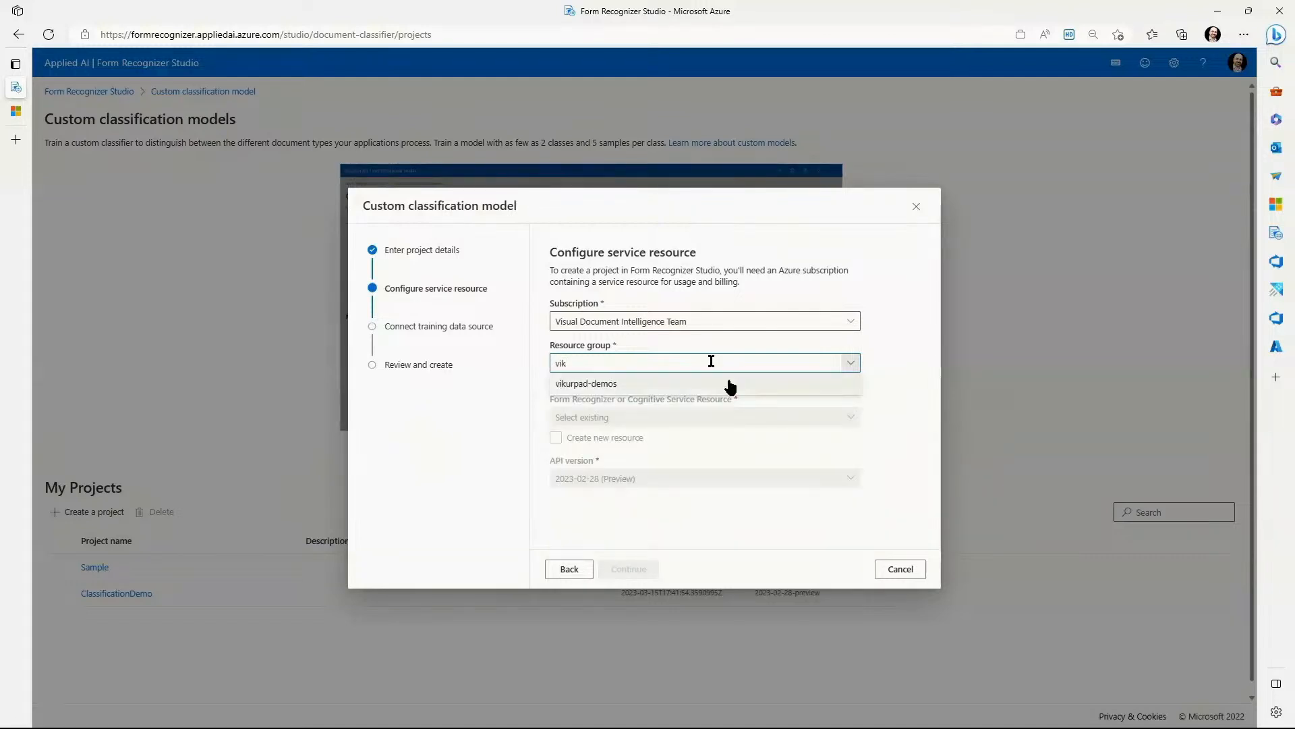
pyautogui.click(724, 383)
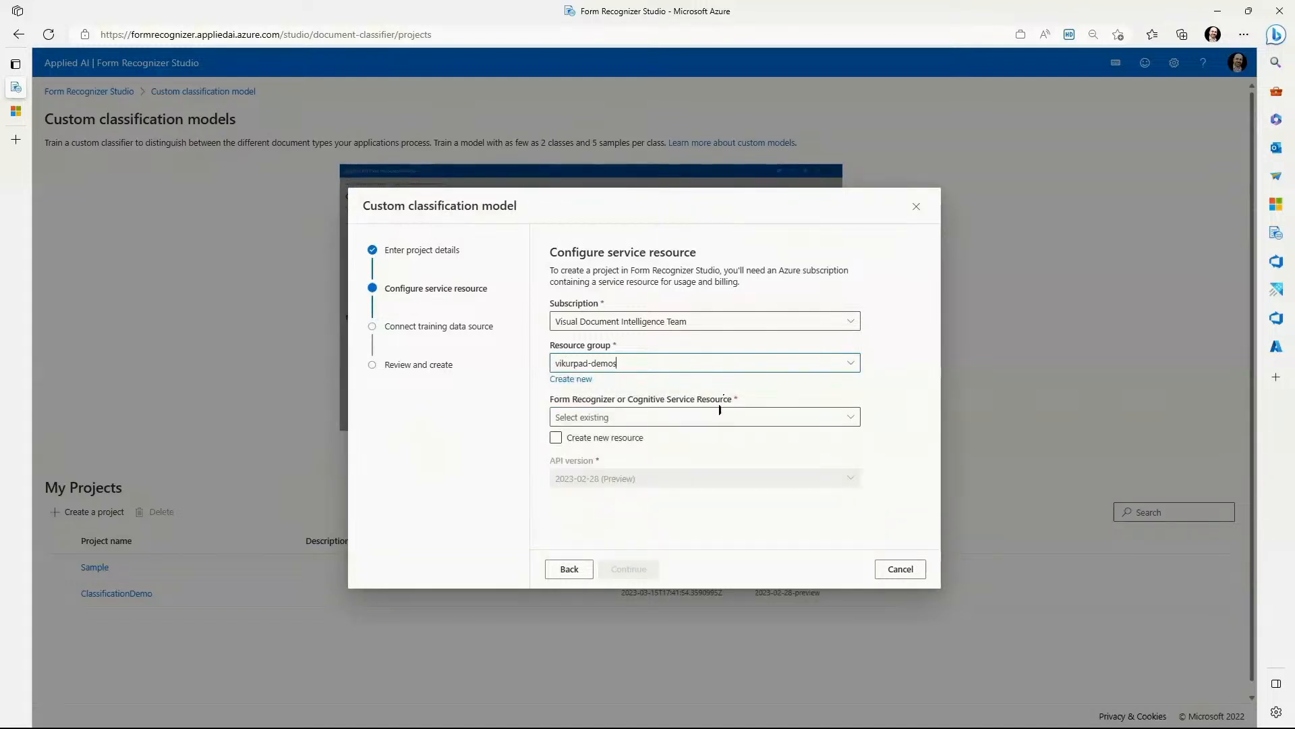
# Select vikurpad-wus2 as the Form Recognizer resource and continue to the training data source.
pyautogui.click(714, 416)
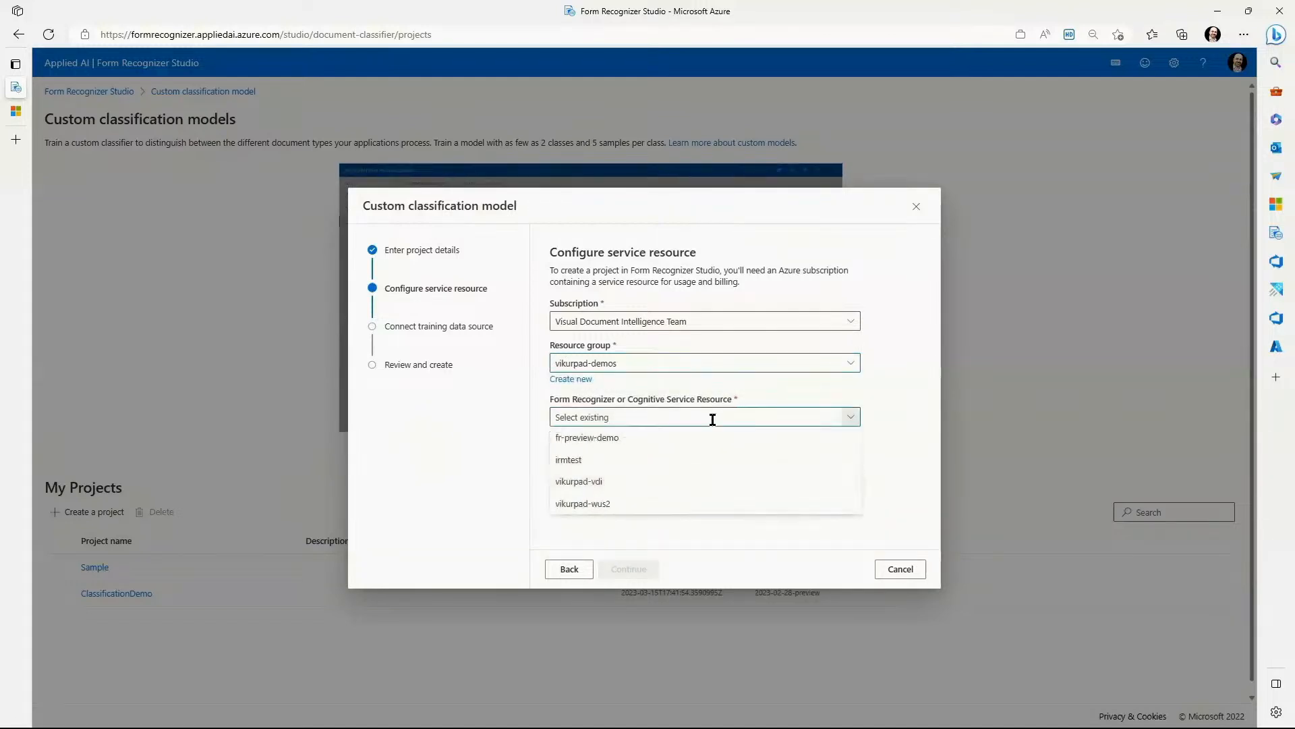
pyautogui.click(673, 502)
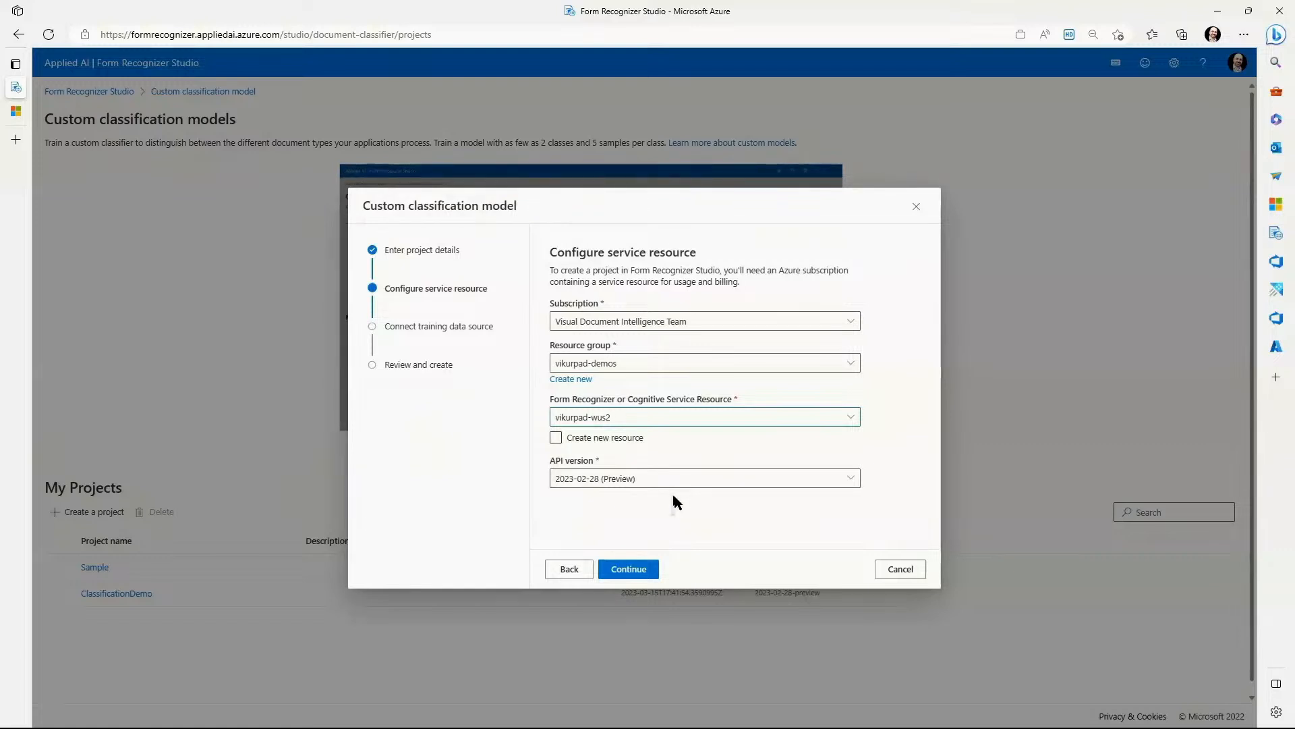
pyautogui.click(639, 569)
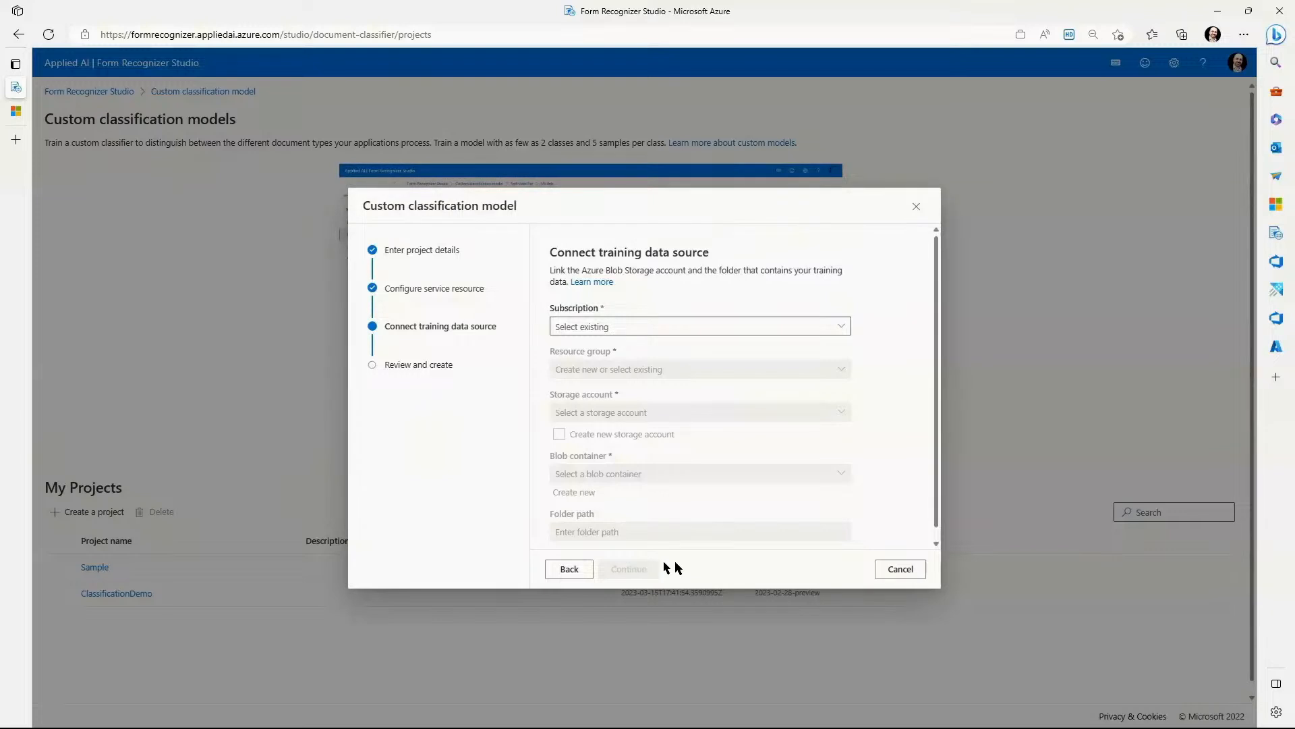
# Set the training data source to the Visual Document Intelligence Team subscription and the vikurpad-demos resource group.
pyautogui.click(704, 327)
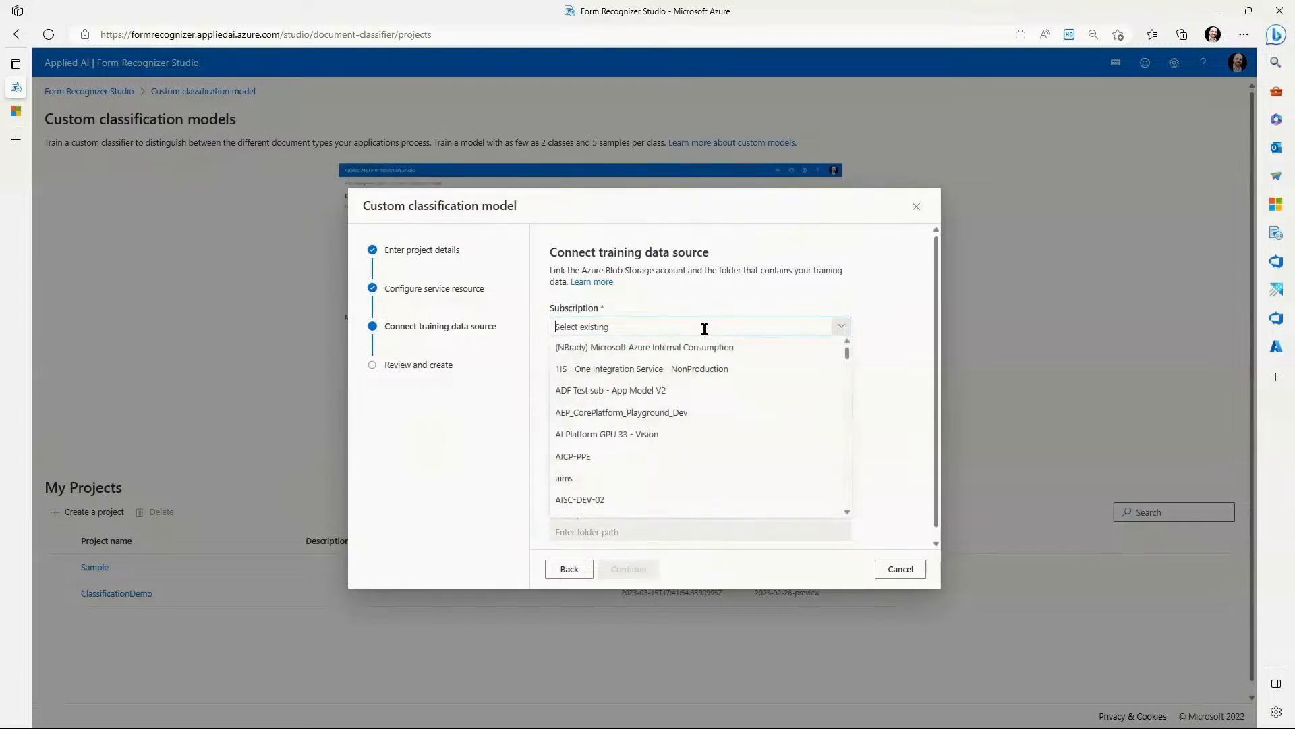
pyautogui.write('vis')
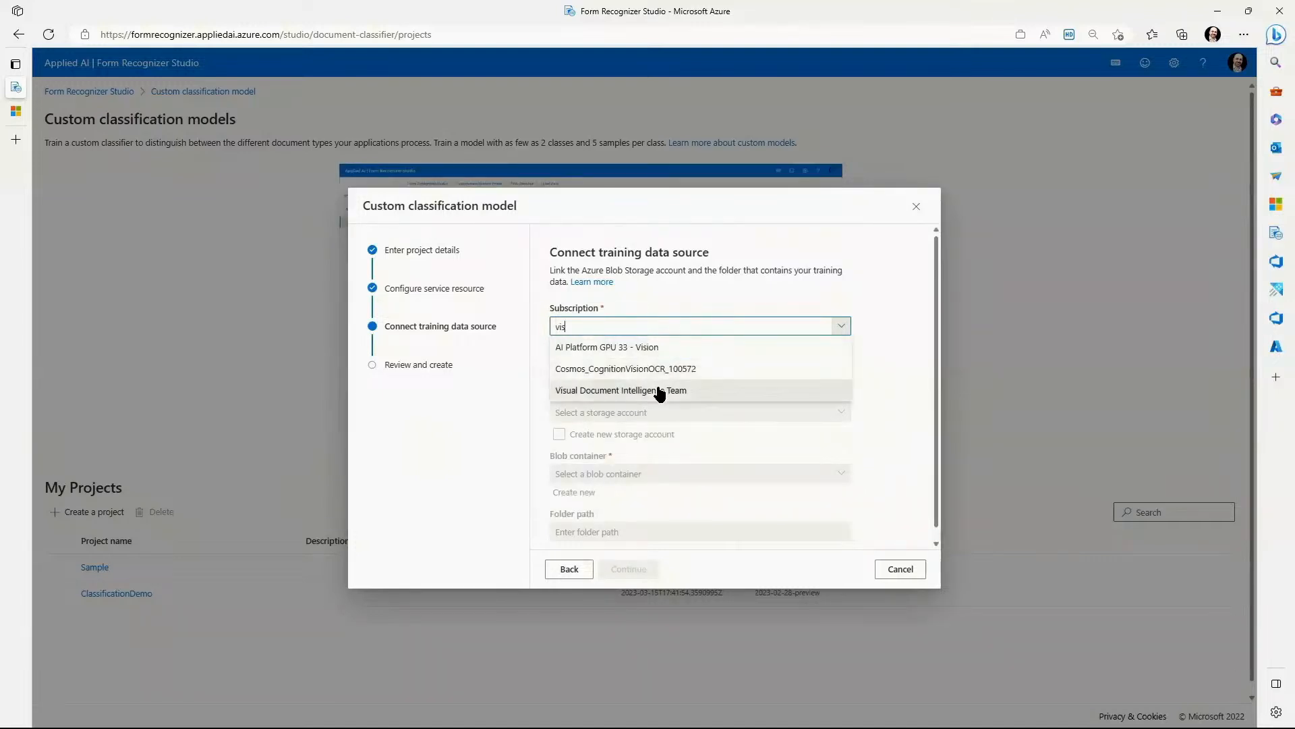
pyautogui.click(658, 385)
pyautogui.click(656, 373)
pyautogui.write('vik')
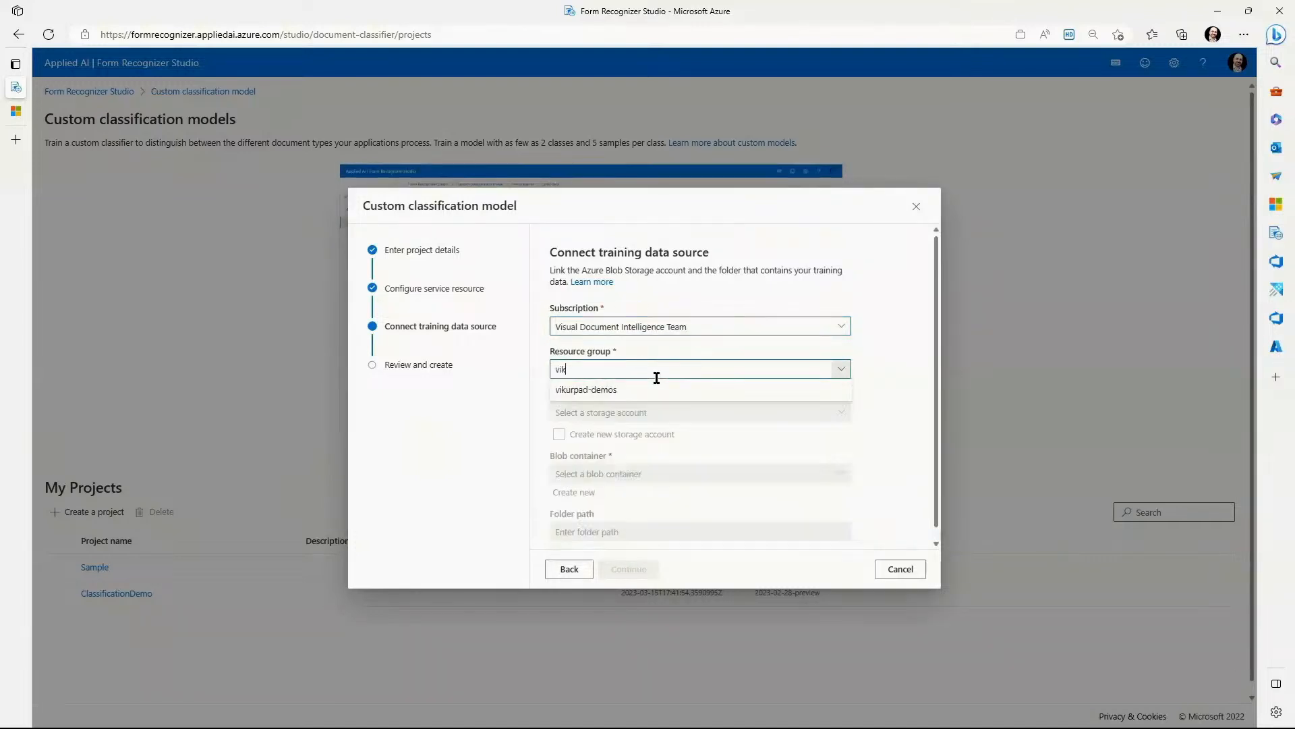
pyautogui.click(647, 386)
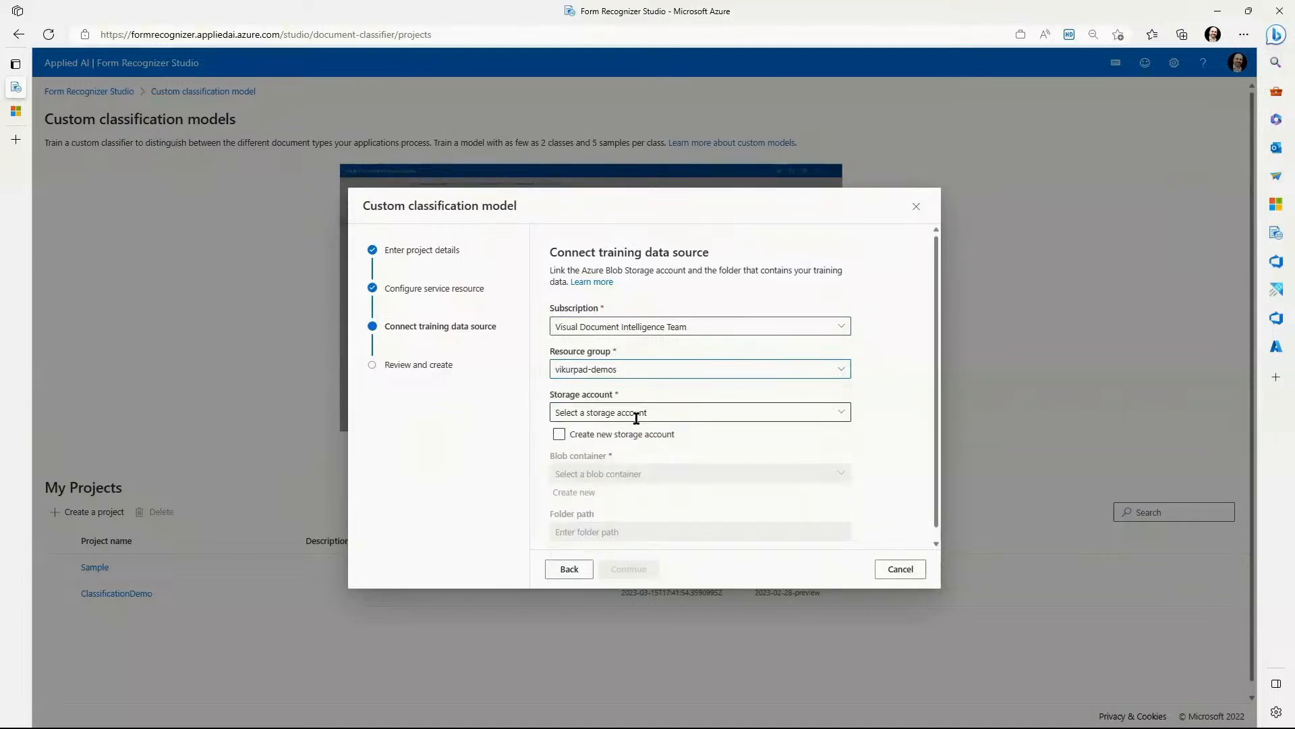
# Select the vikurpadwus2 storage account and its classifier blob container for the training data.
pyautogui.click(640, 413)
pyautogui.click(627, 454)
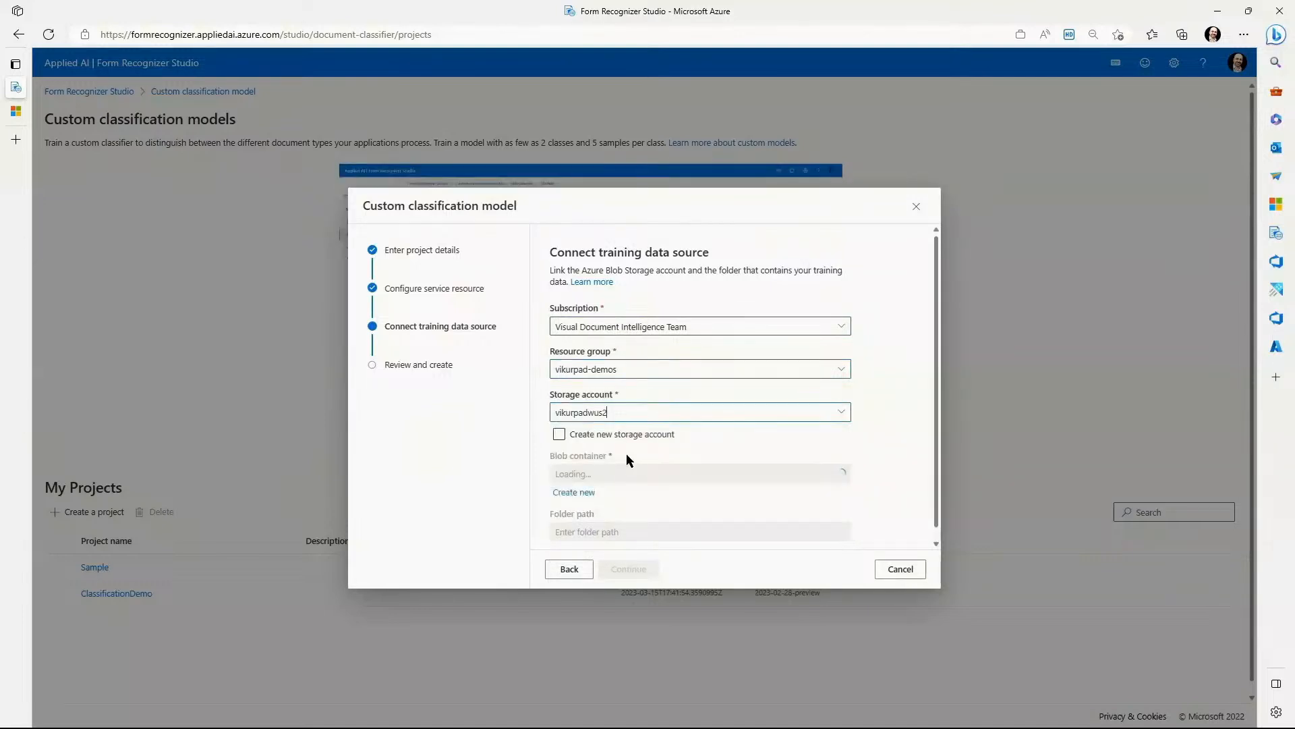
pyautogui.click(635, 474)
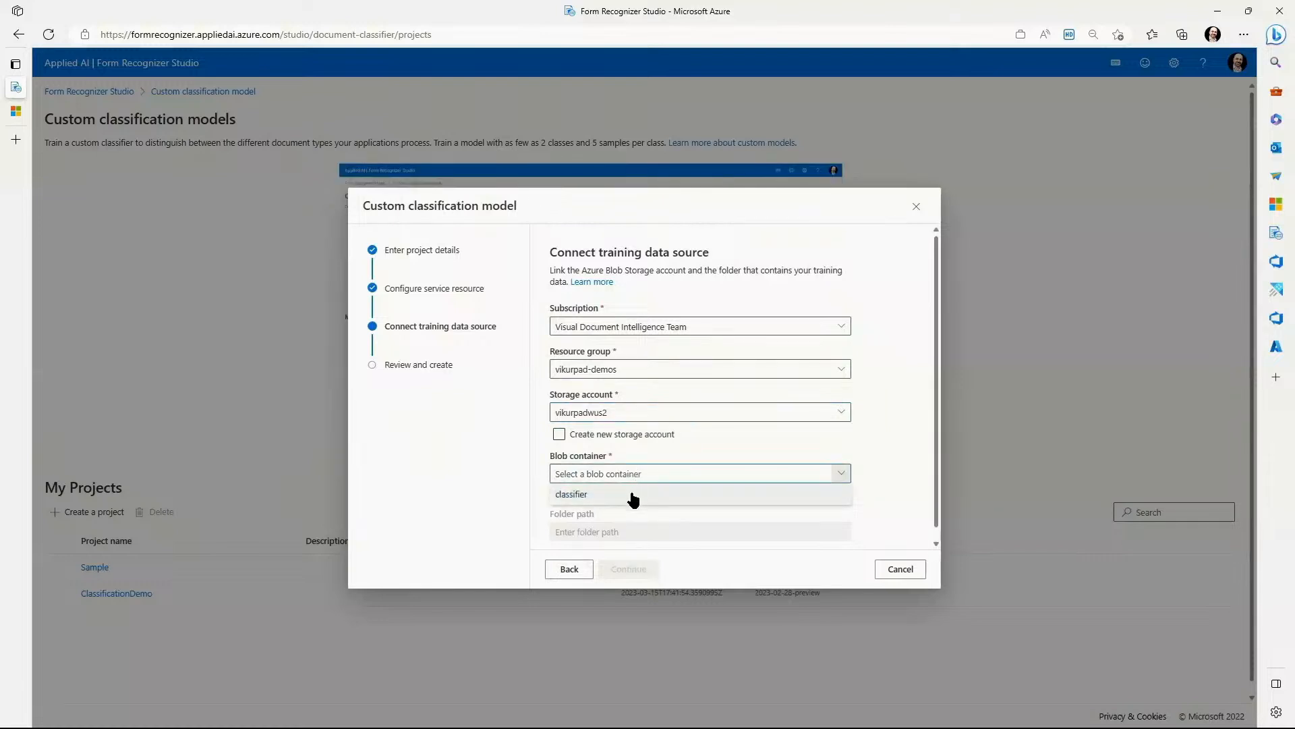
pyautogui.click(630, 496)
# Set the training data folder path to demo and create the project from the review page.
pyautogui.click(622, 531)
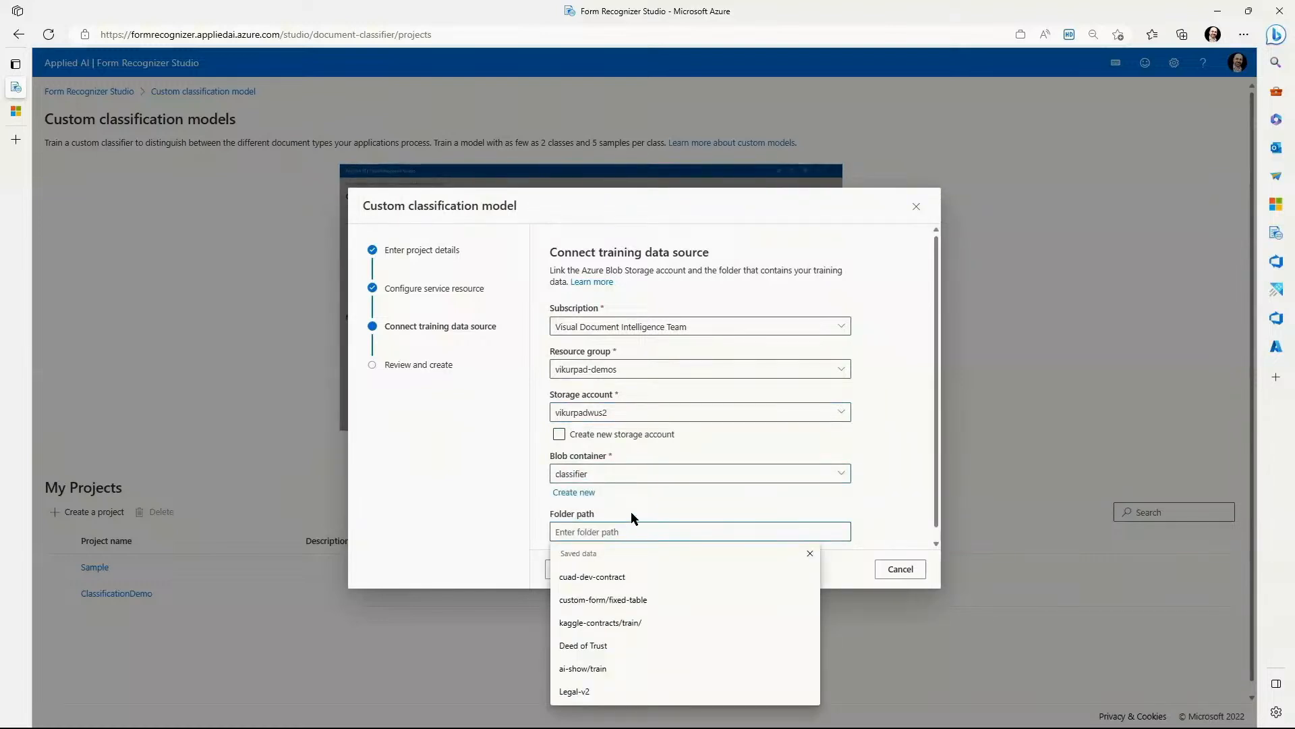
pyautogui.write('demo')
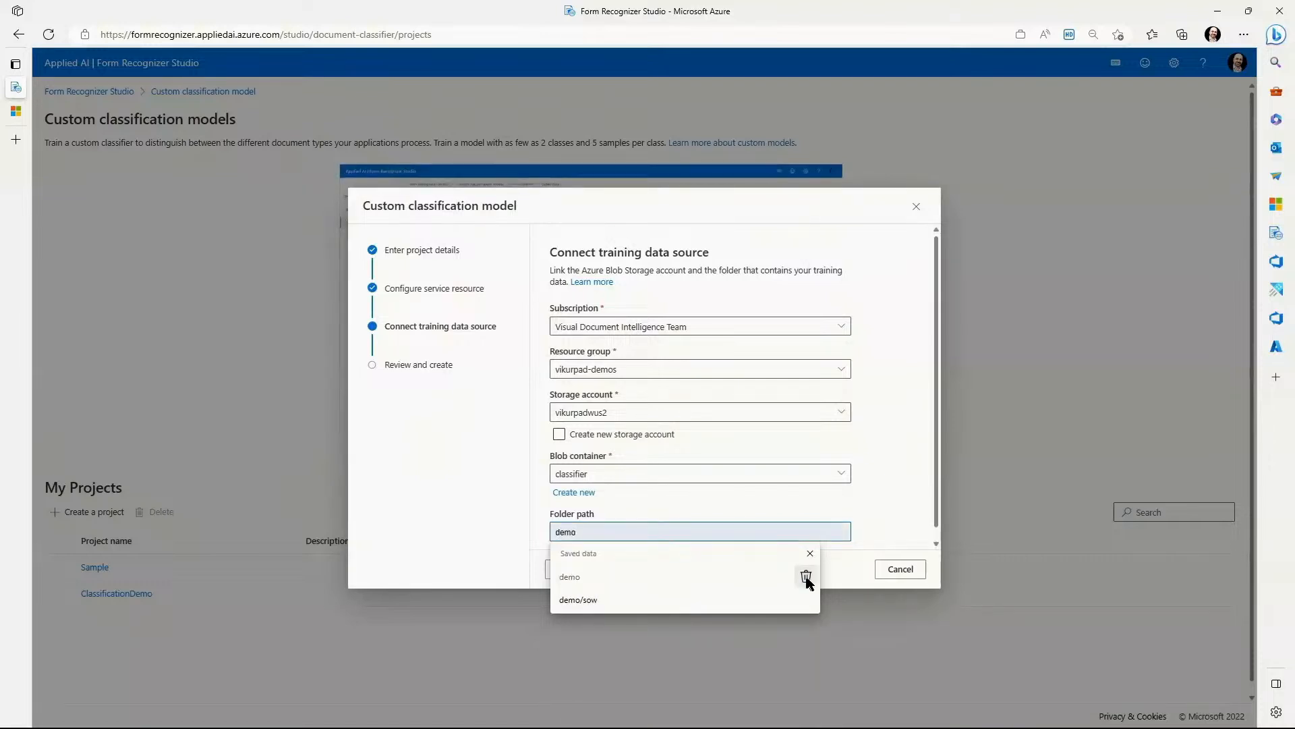
pyautogui.click(851, 563)
pyautogui.click(651, 573)
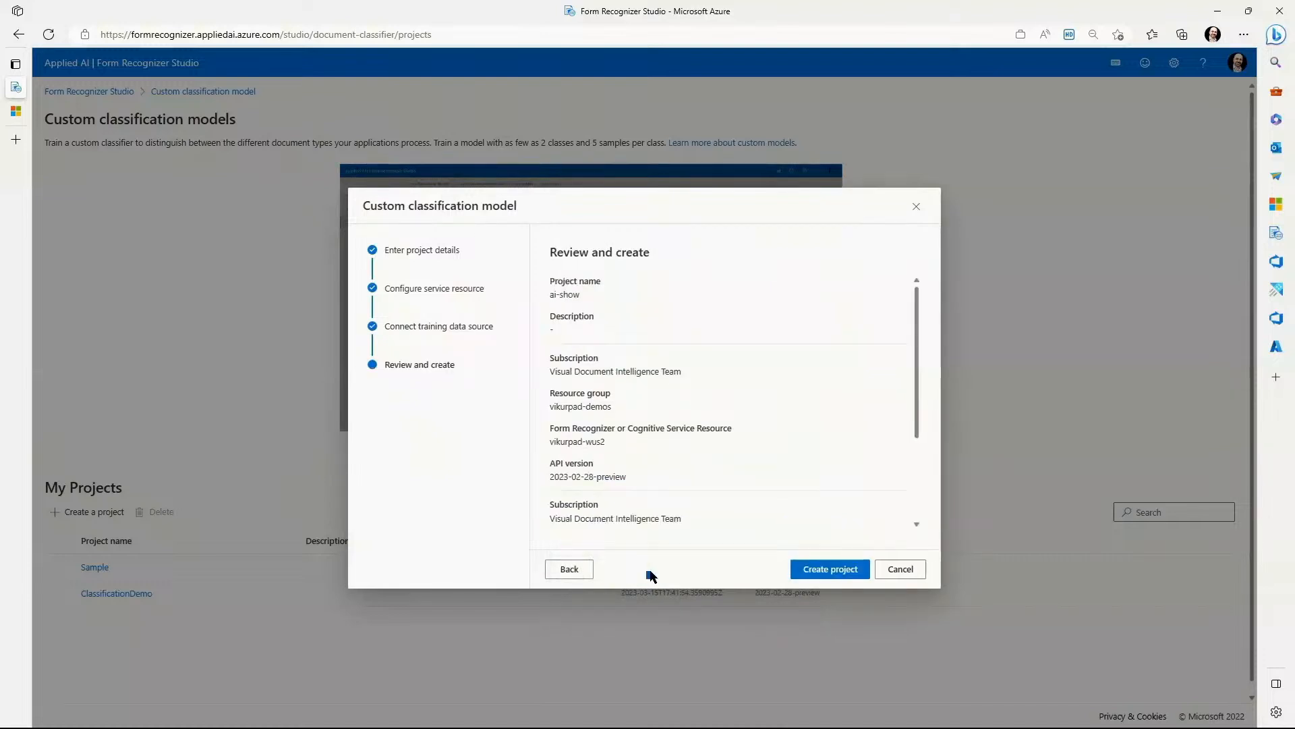
pyautogui.click(803, 569)
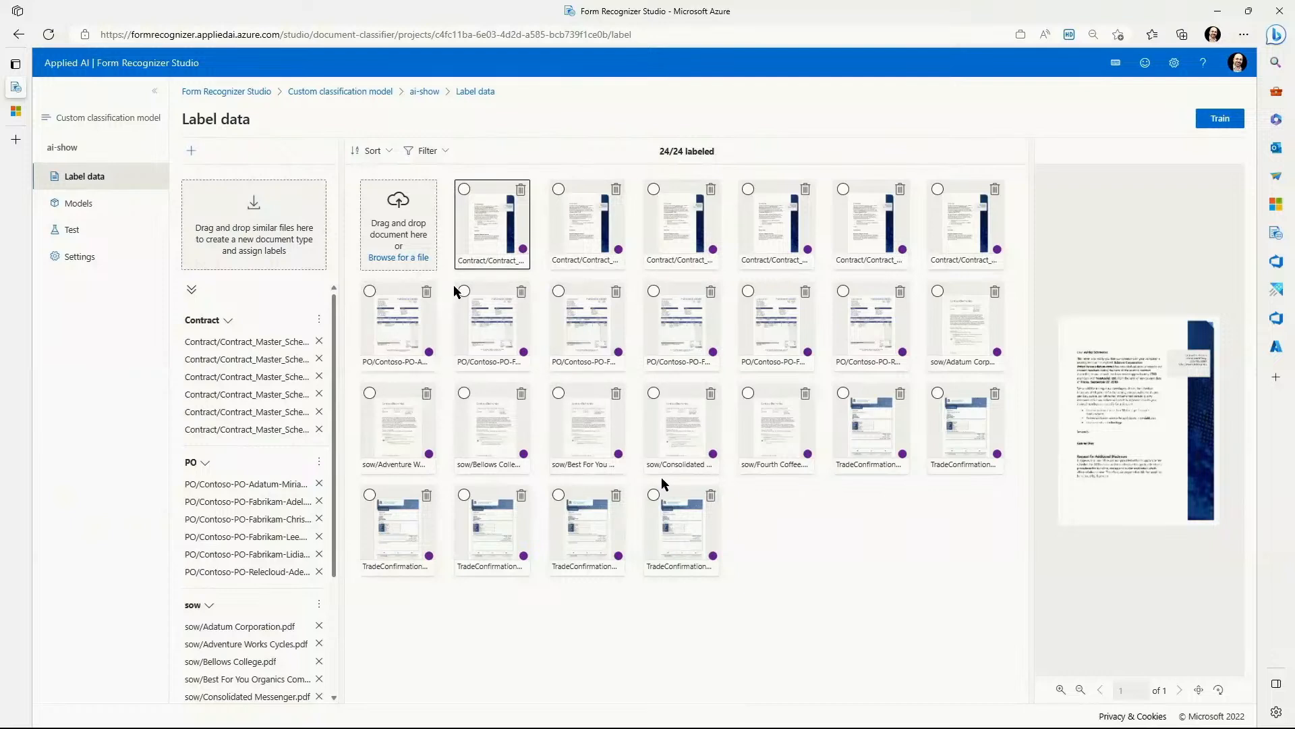
# Review the labeled document types and train a new classification model with the model ID ai-show.
pyautogui.scroll(-3, 216, 478)
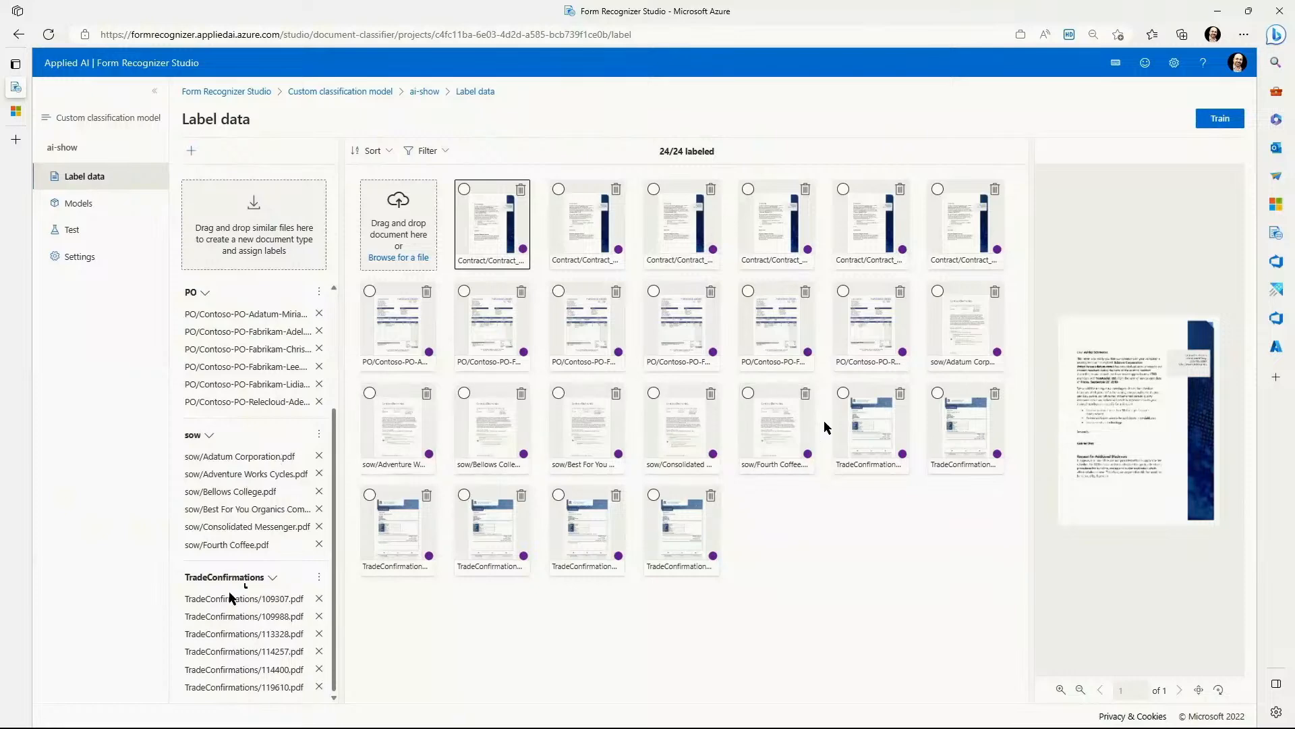
pyautogui.click(1214, 119)
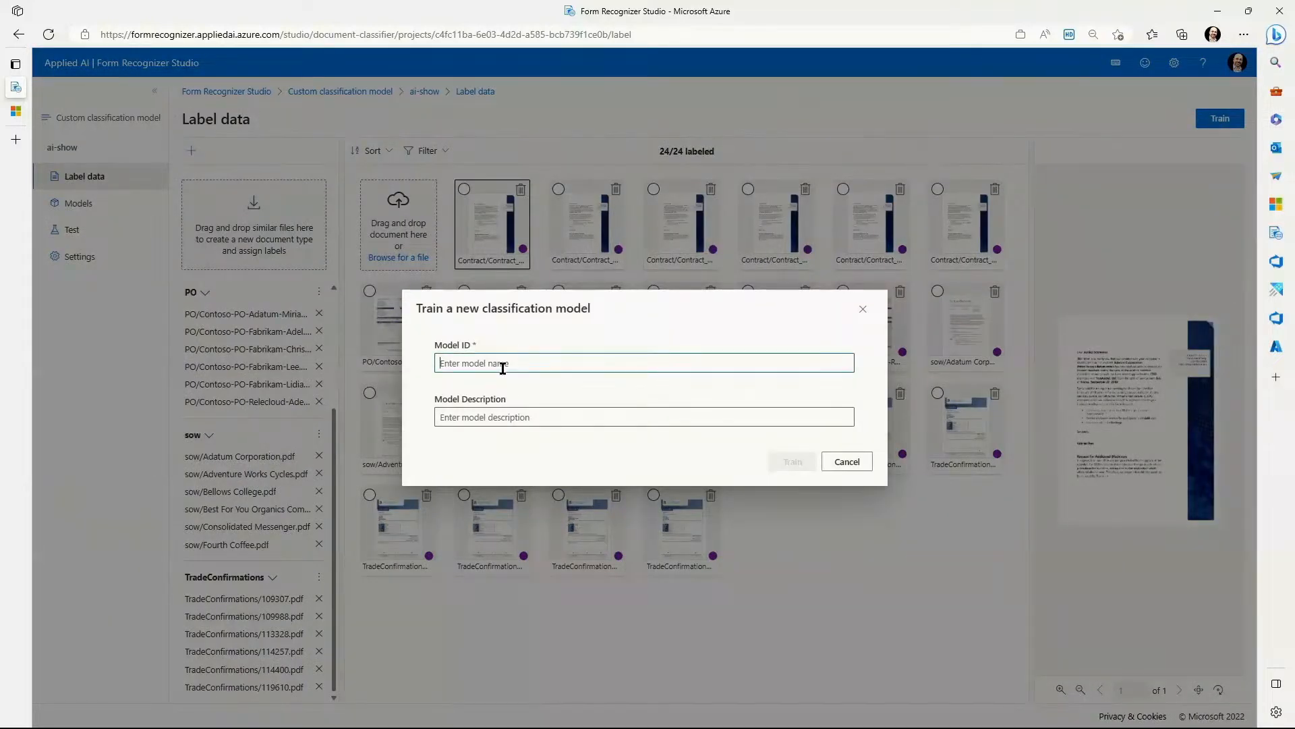
pyautogui.write('ai-show')
pyautogui.click(800, 463)
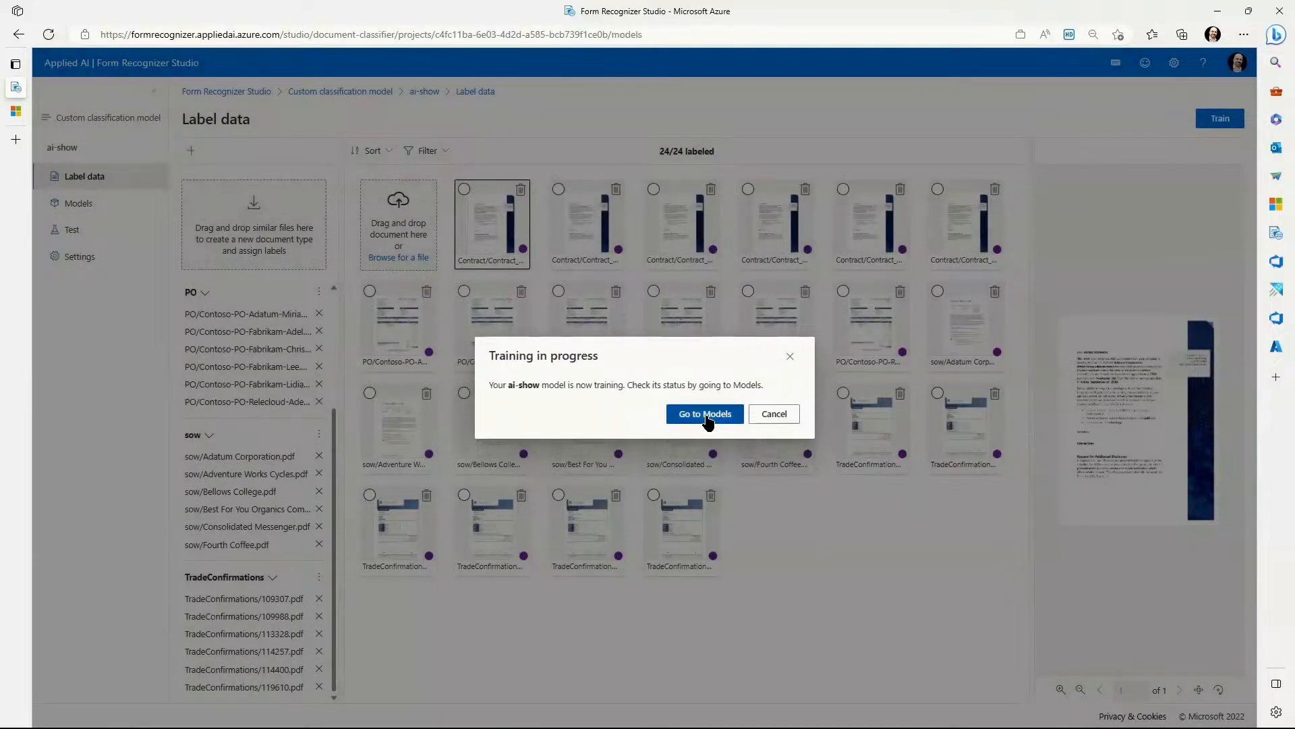
# Check the ai-show training status in the model list and open the demo1 classifier for testing.
pyautogui.click(706, 414)
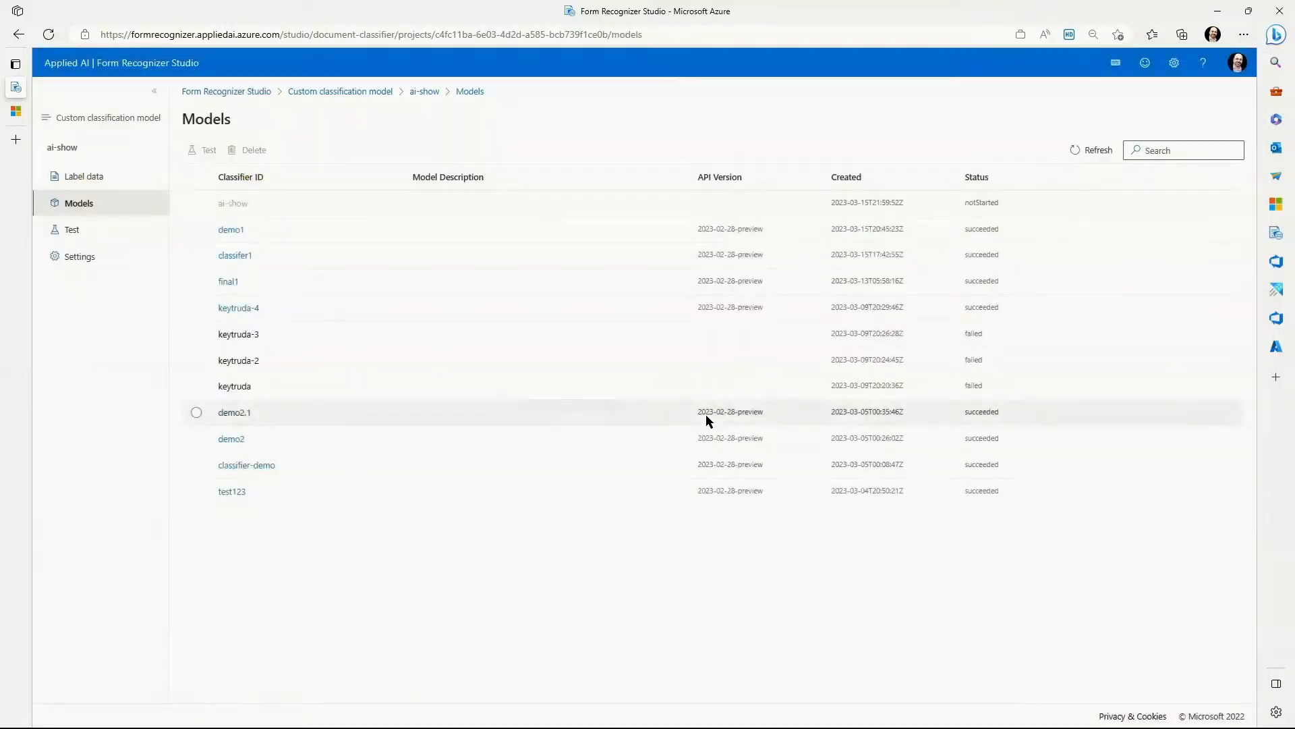
pyautogui.click(1080, 153)
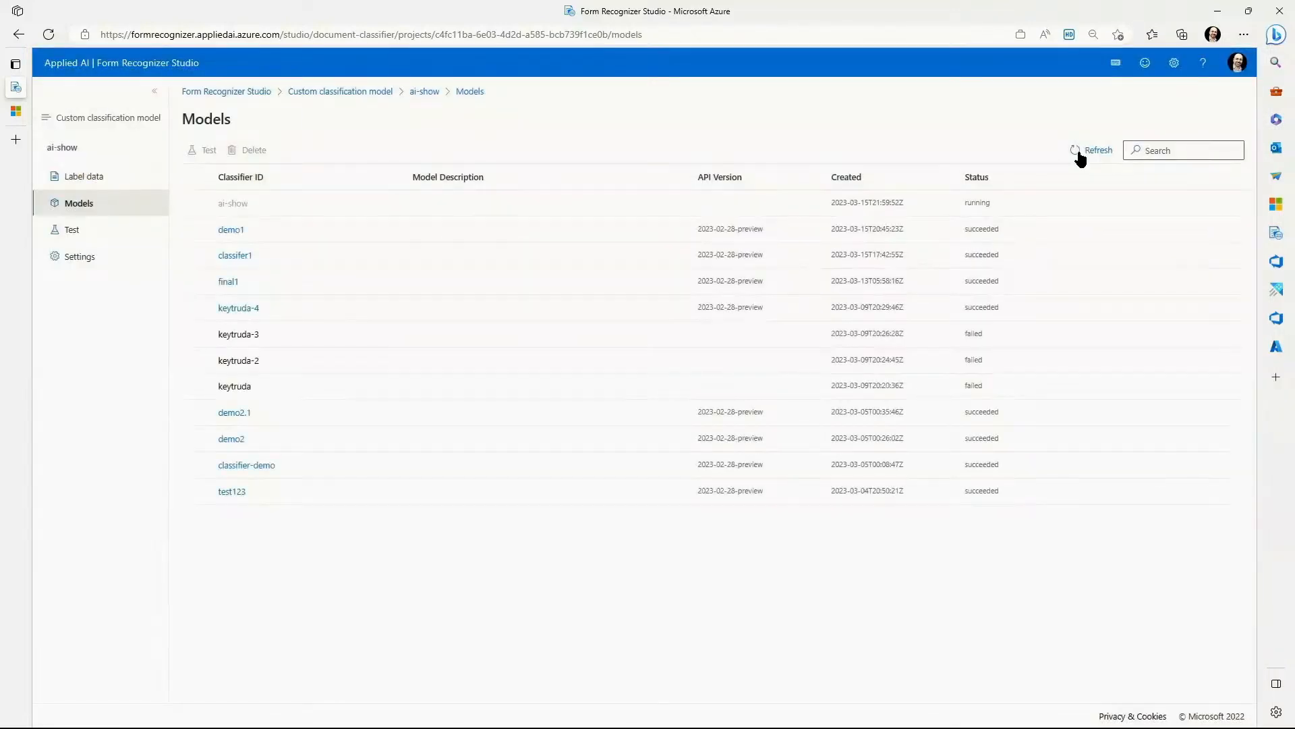
pyautogui.click(229, 230)
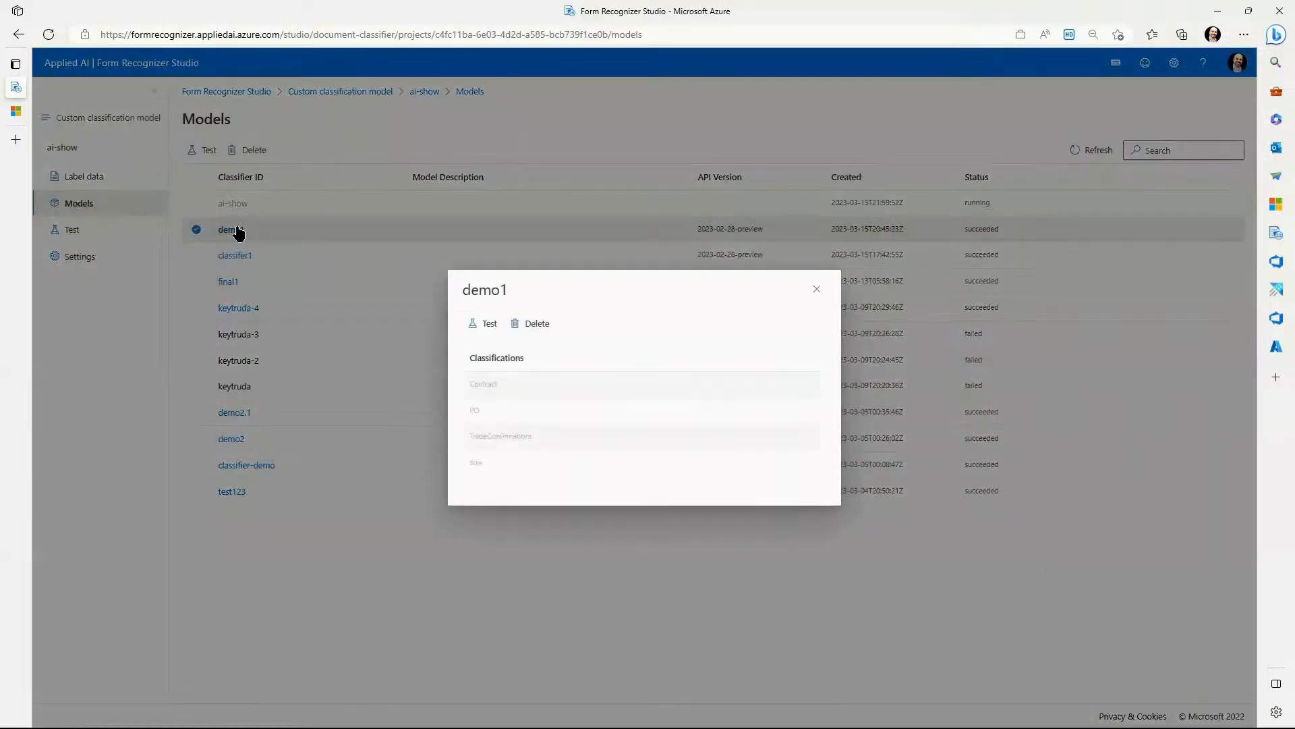
pyautogui.click(472, 325)
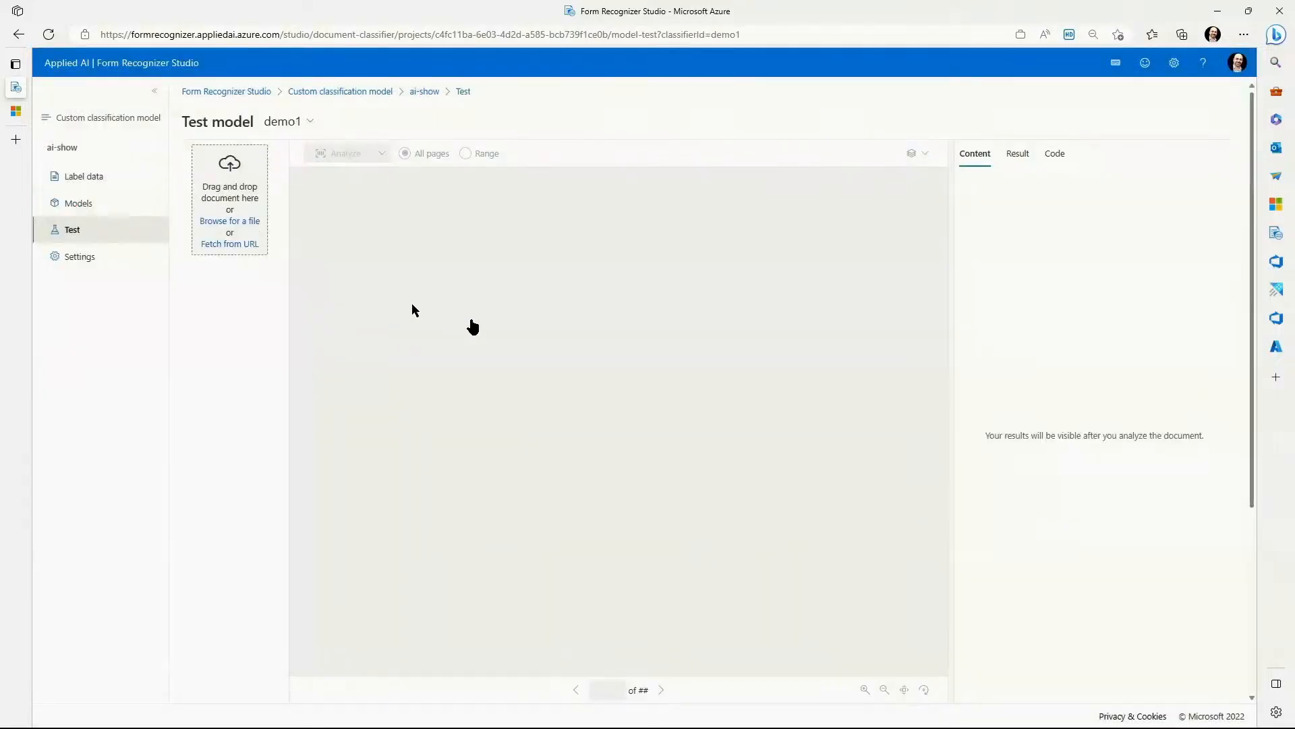
# Load Binder1.pdf from the Syntex_Samples_docX folder under DemoData as the test document.
pyautogui.click(250, 224)
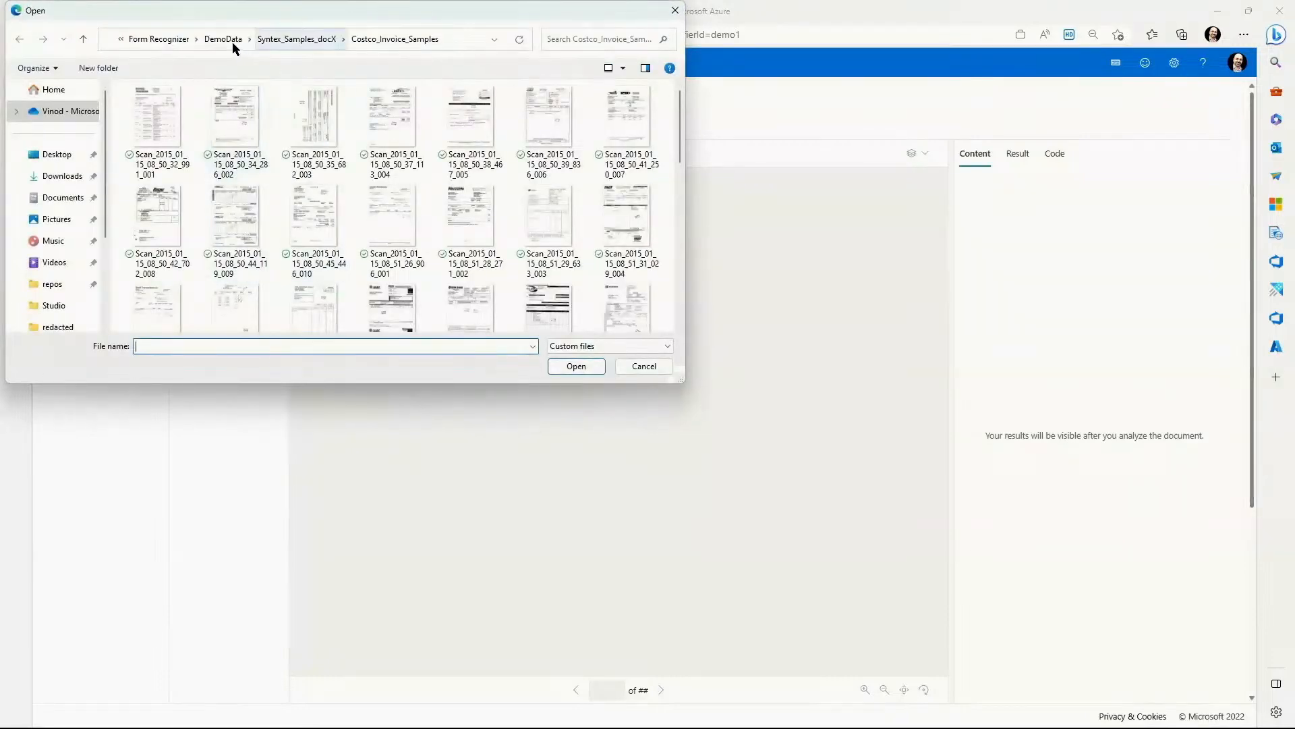
pyautogui.click(216, 40)
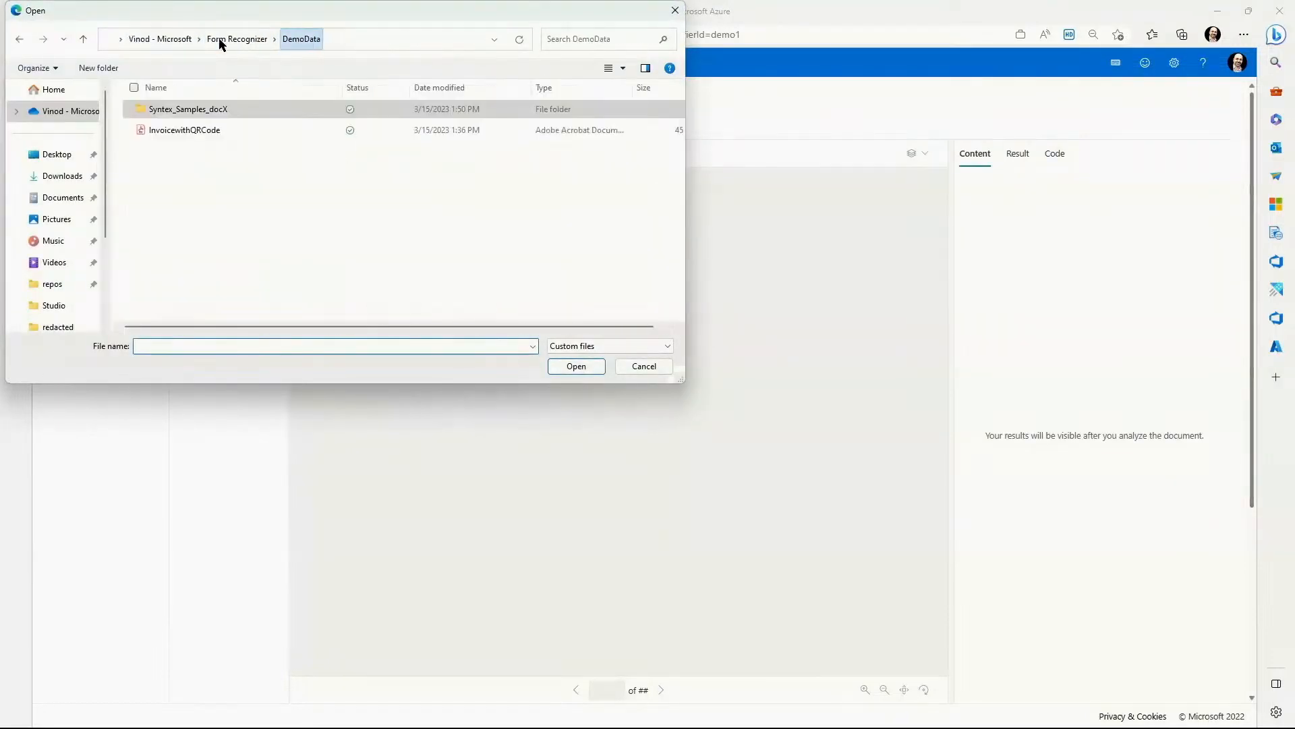
pyautogui.doubleClick(191, 108)
pyautogui.doubleClick(162, 276)
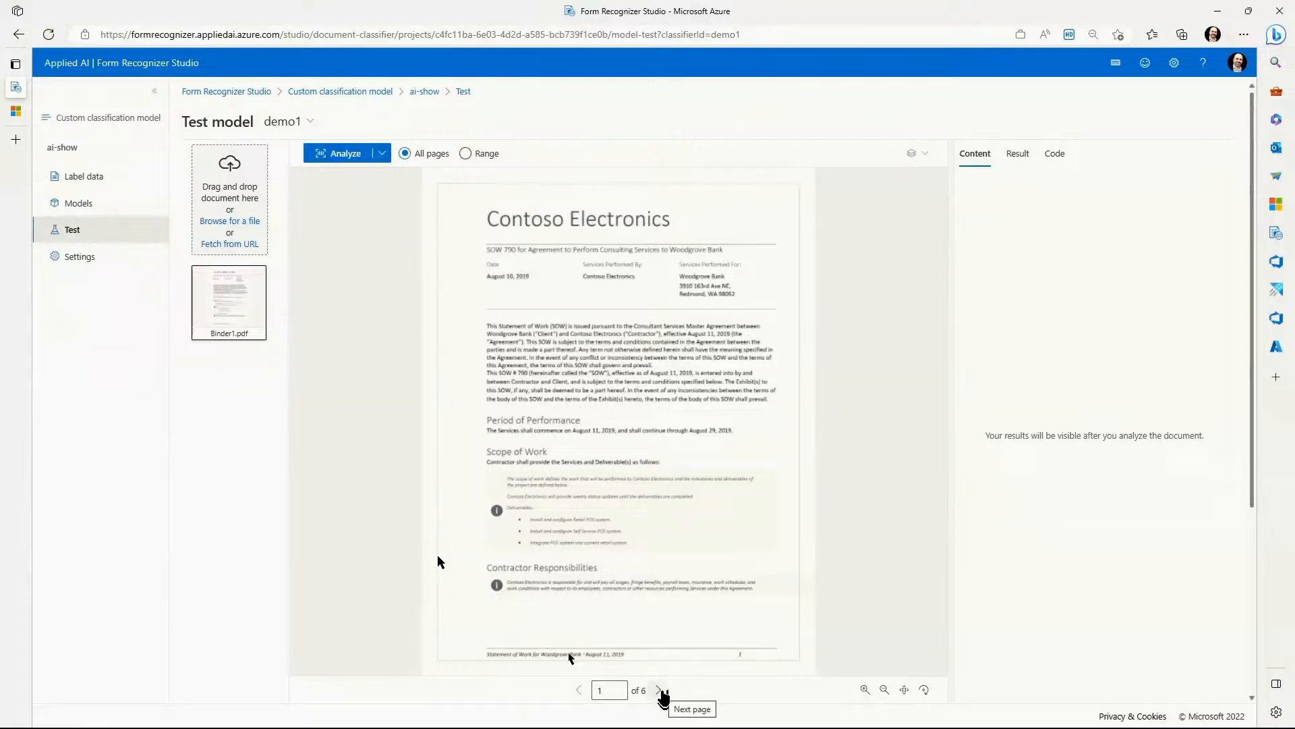
# Page through all six pages of Binder1.pdf and analyze it with the demo1 classifier.
pyautogui.click(660, 690)
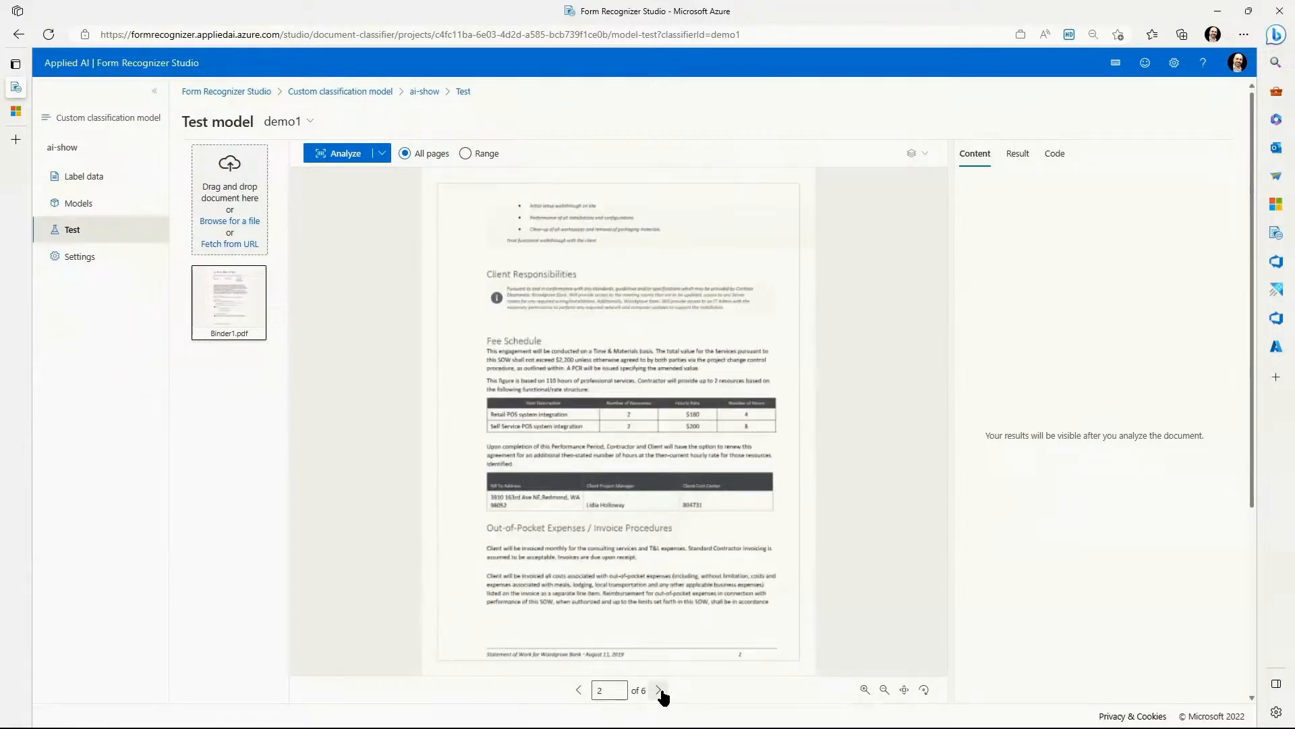
pyautogui.click(660, 690)
pyautogui.click(659, 690)
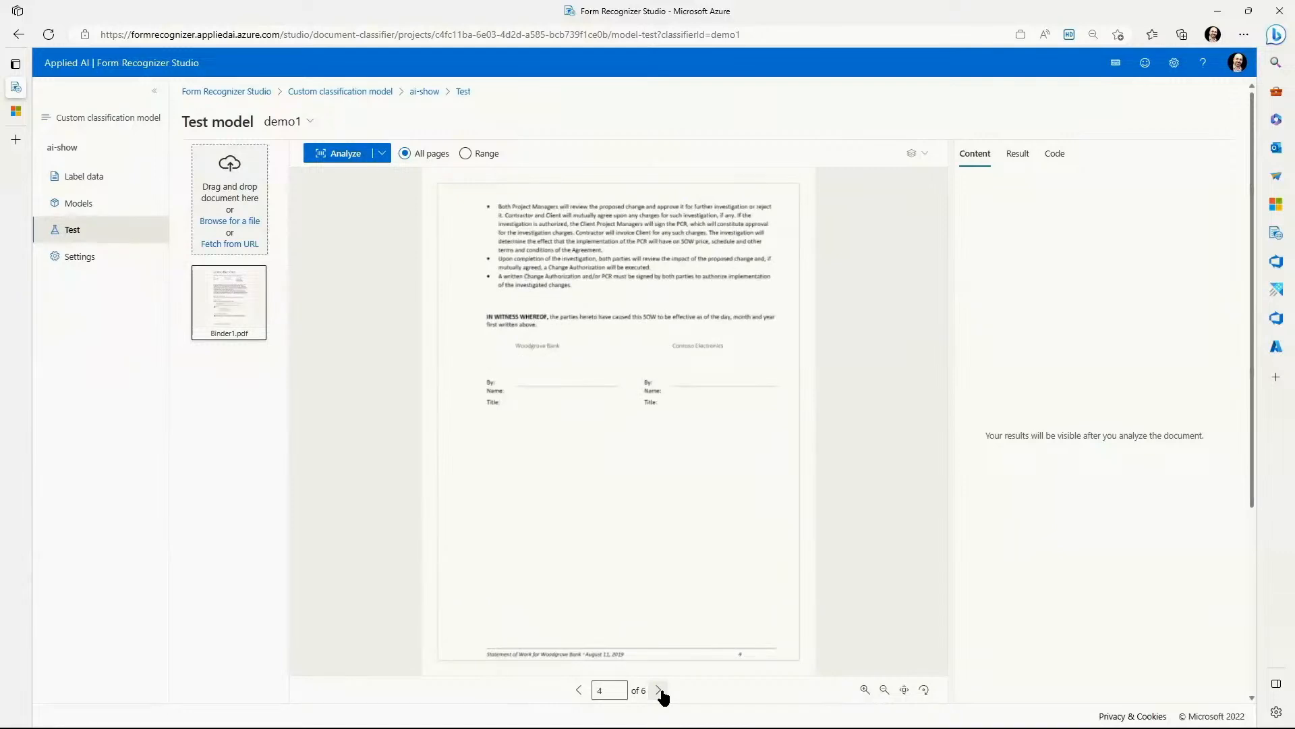
pyautogui.click(660, 691)
pyautogui.click(660, 690)
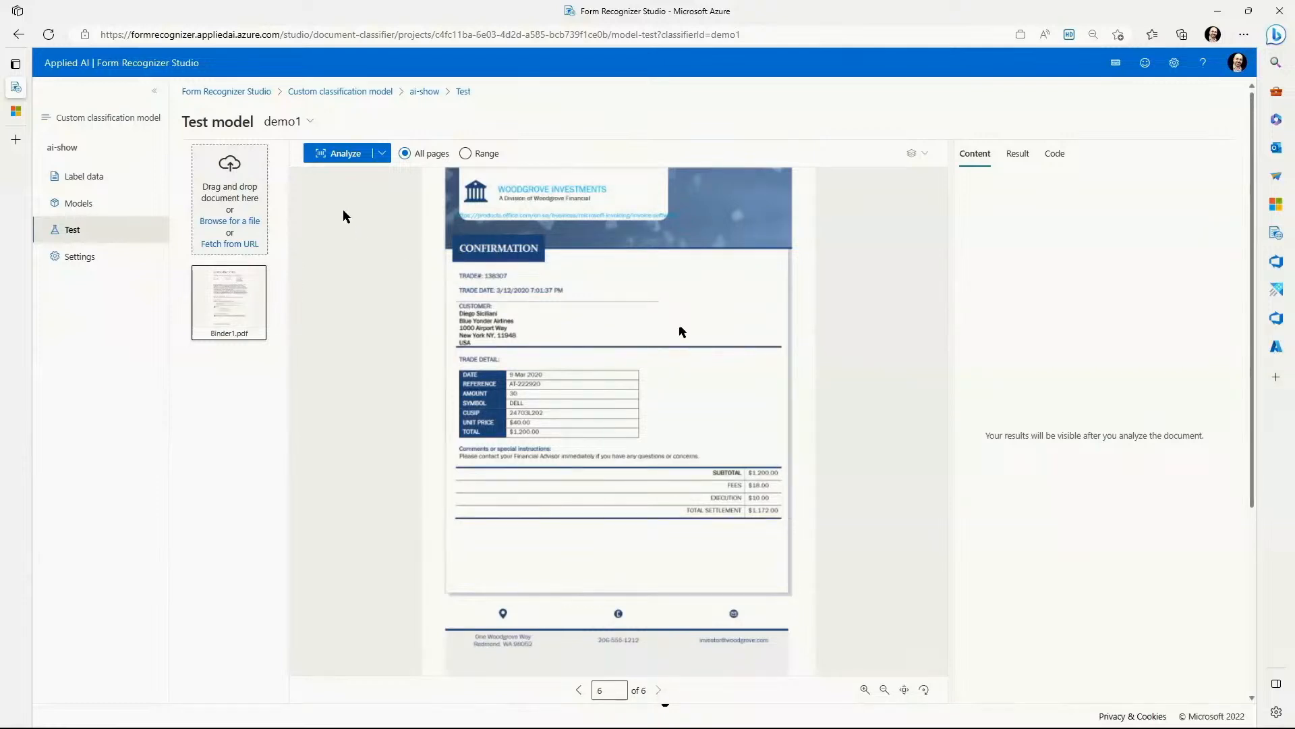
pyautogui.click(336, 154)
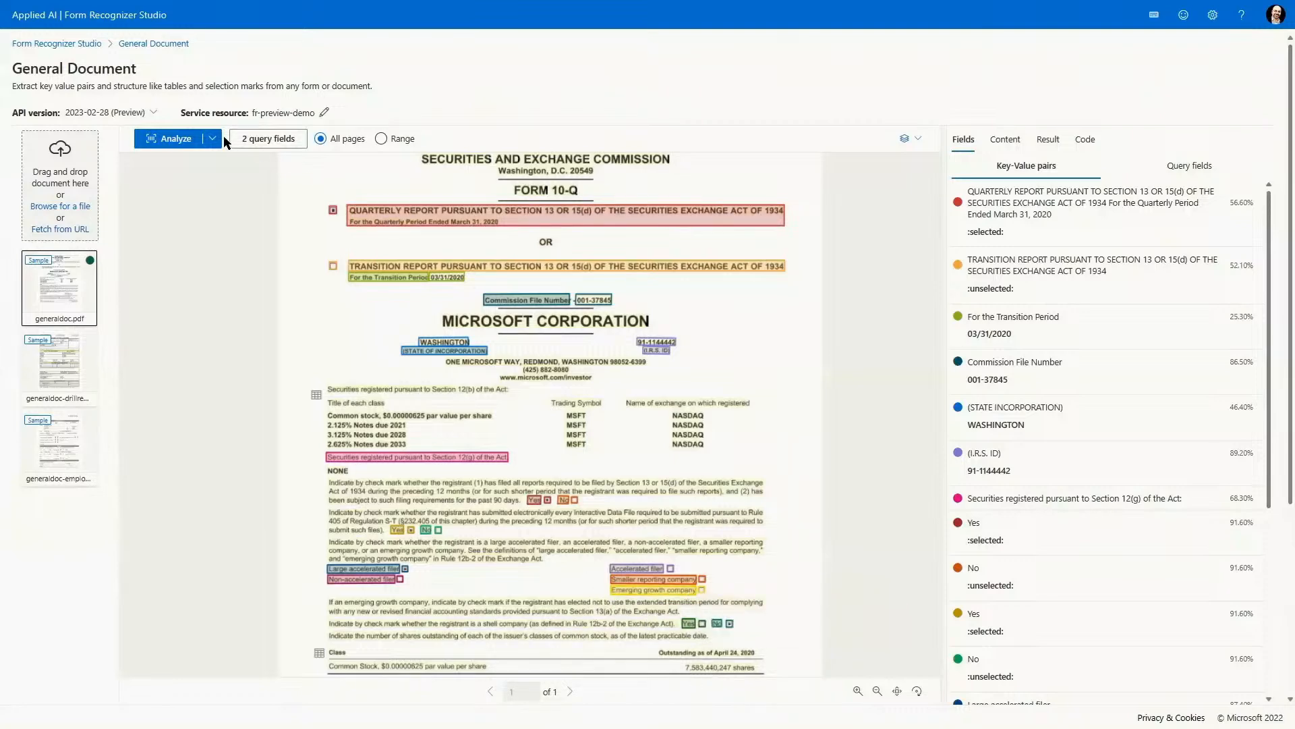
# Review the query fields defined for generaldoc.pdf and compare the extracted key-value pairs with the query field results.
pyautogui.click(248, 143)
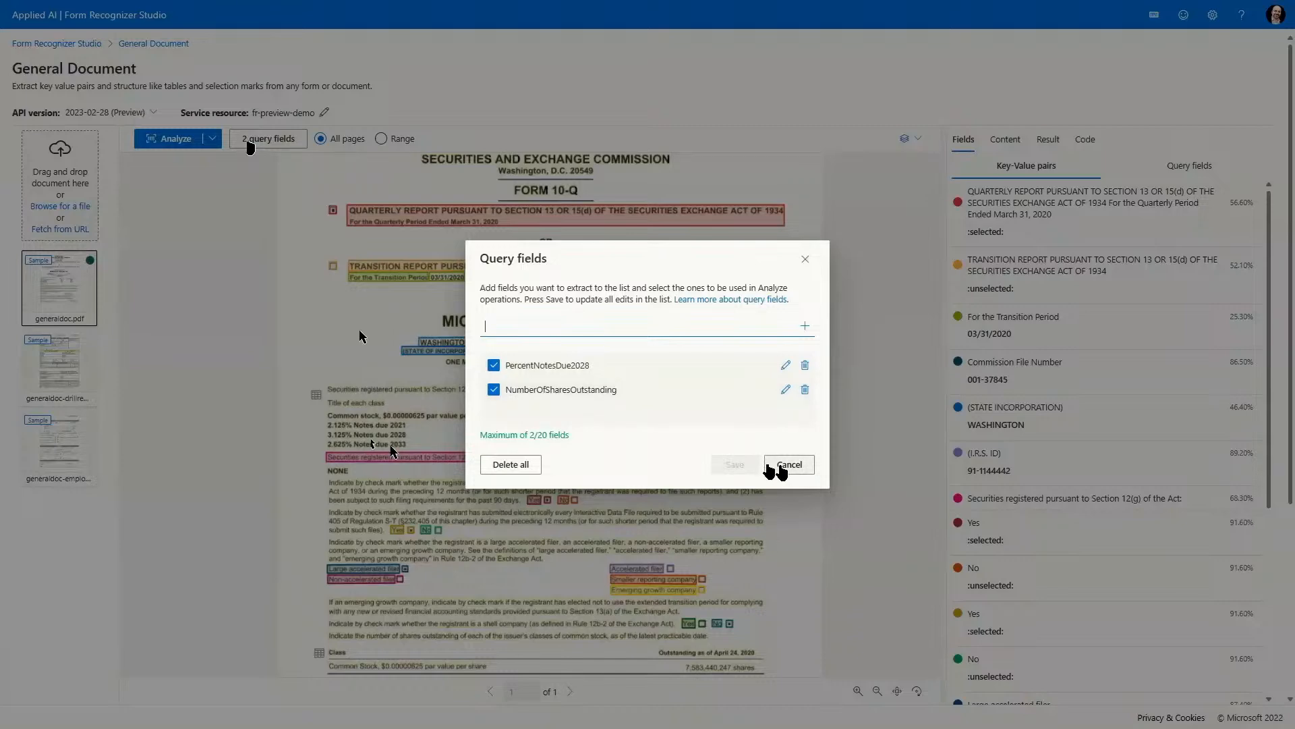
pyautogui.click(783, 465)
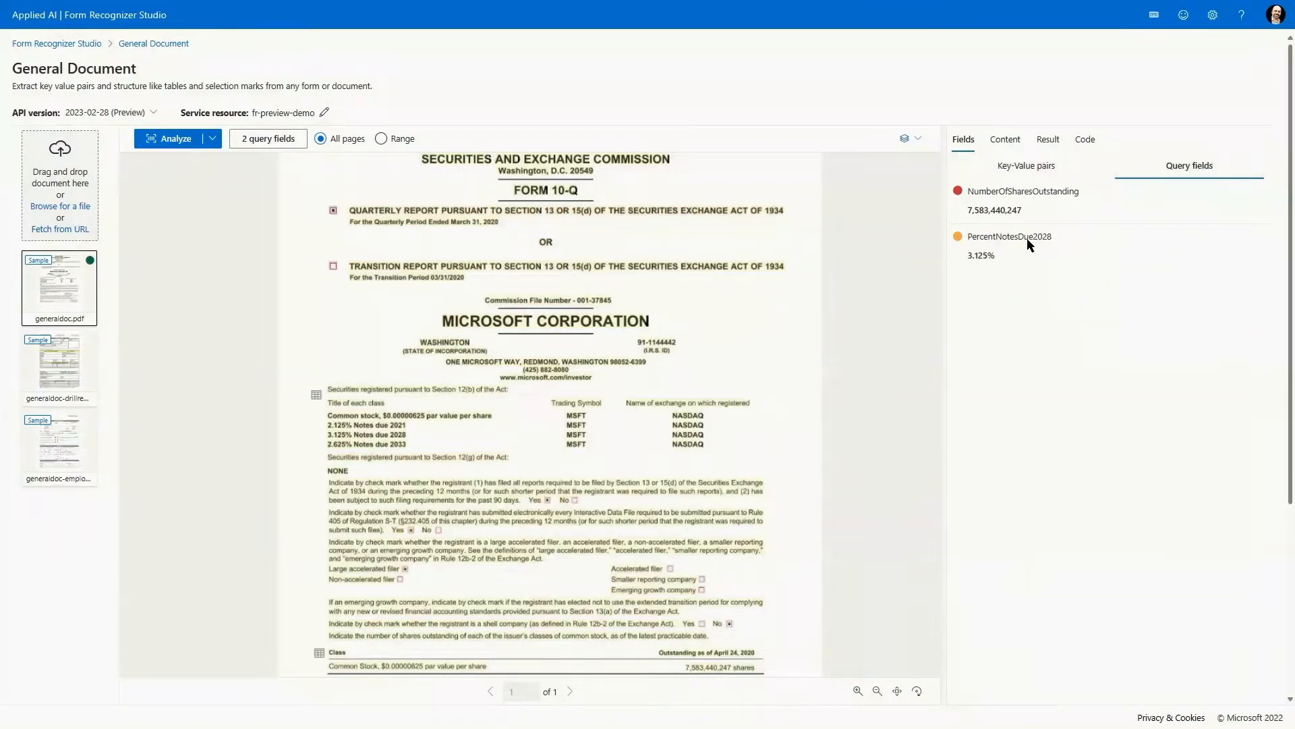
pyautogui.click(1019, 181)
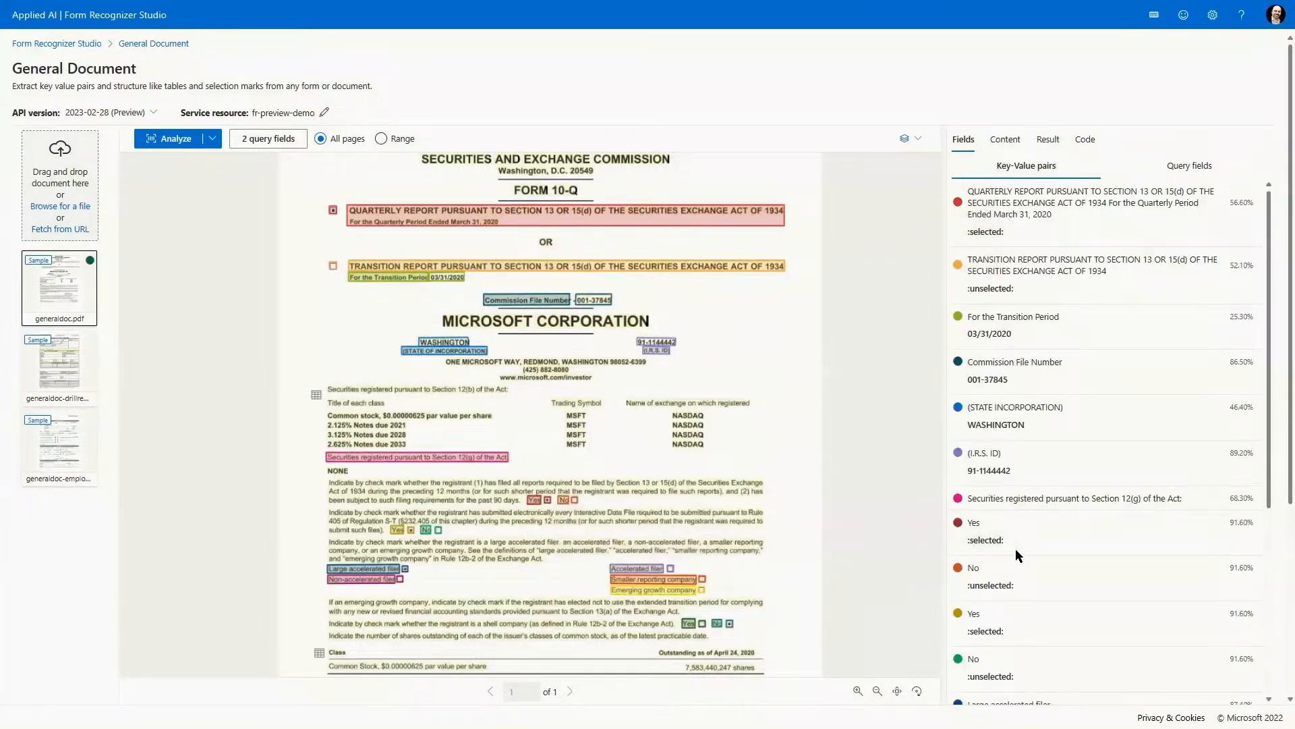
pyautogui.click(1188, 169)
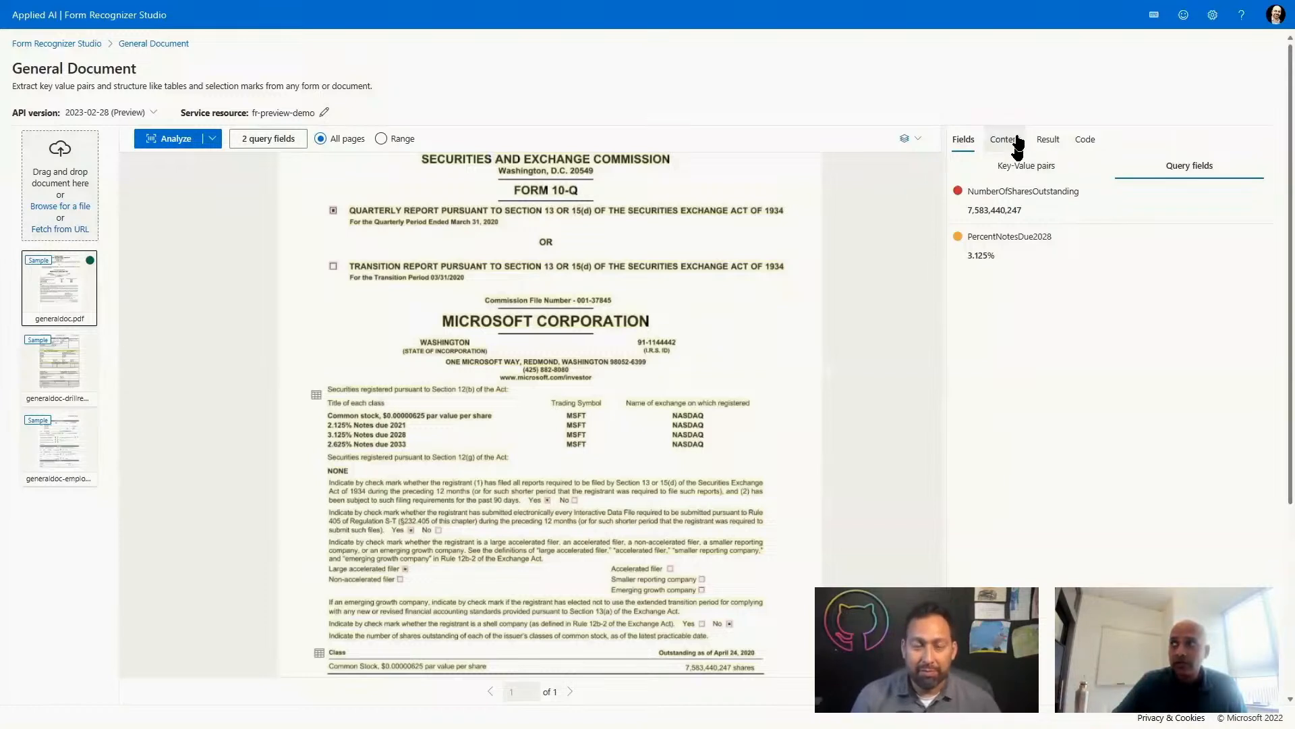
# View the JSON result and collapse its words, selectionMarks, lines, tables, paragraphs and keyValuePairs sections.
pyautogui.click(1042, 140)
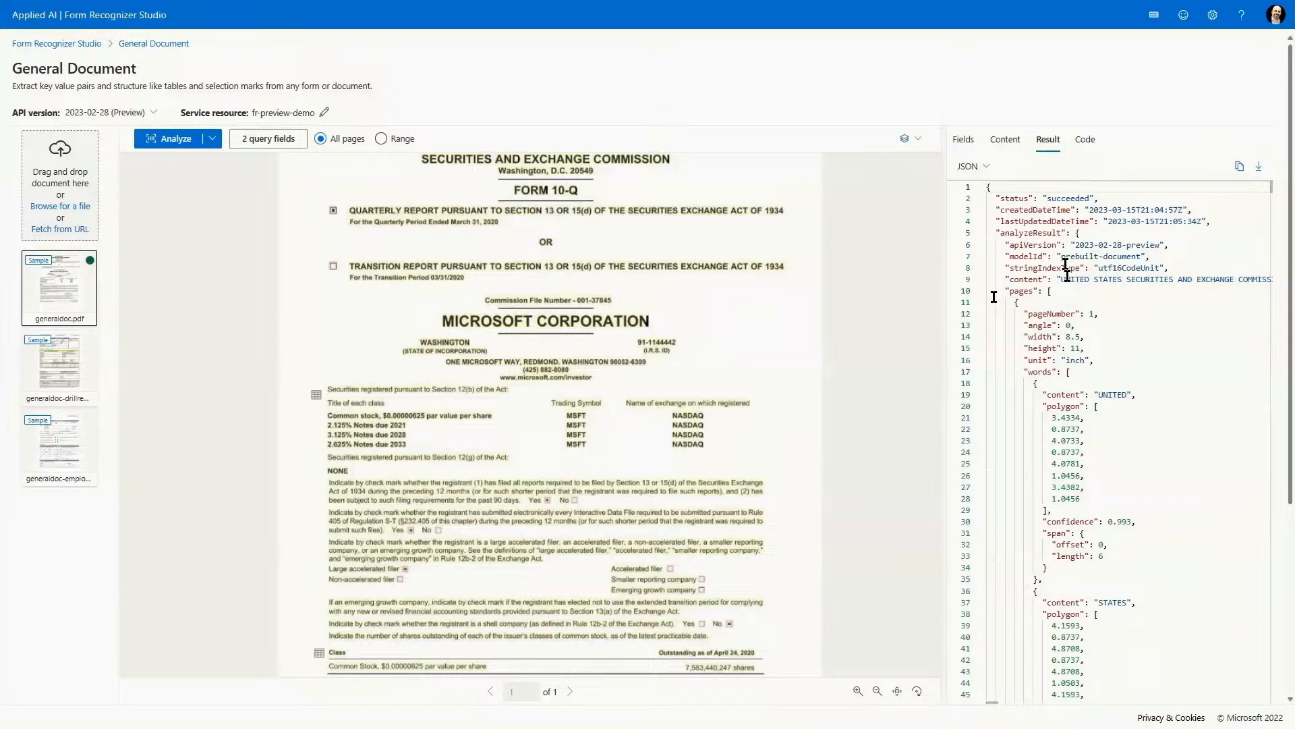
pyautogui.click(980, 373)
pyautogui.click(980, 395)
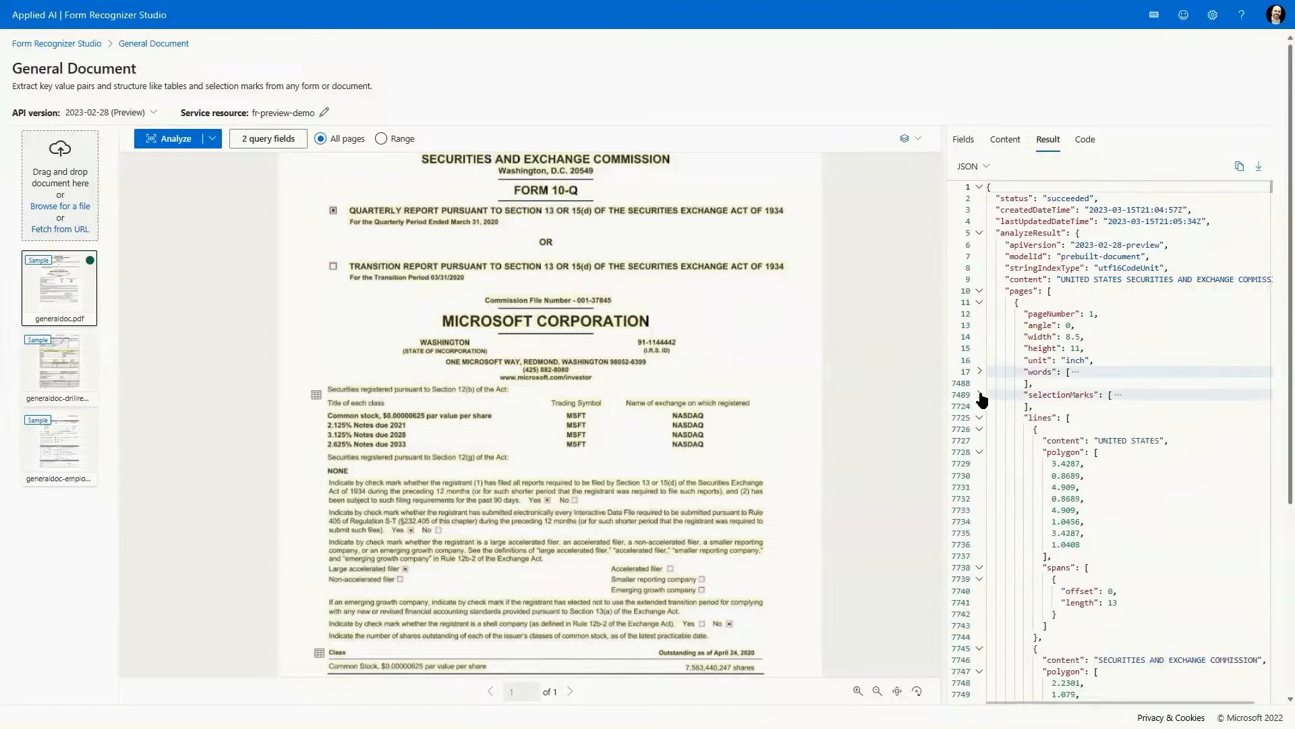
pyautogui.click(980, 419)
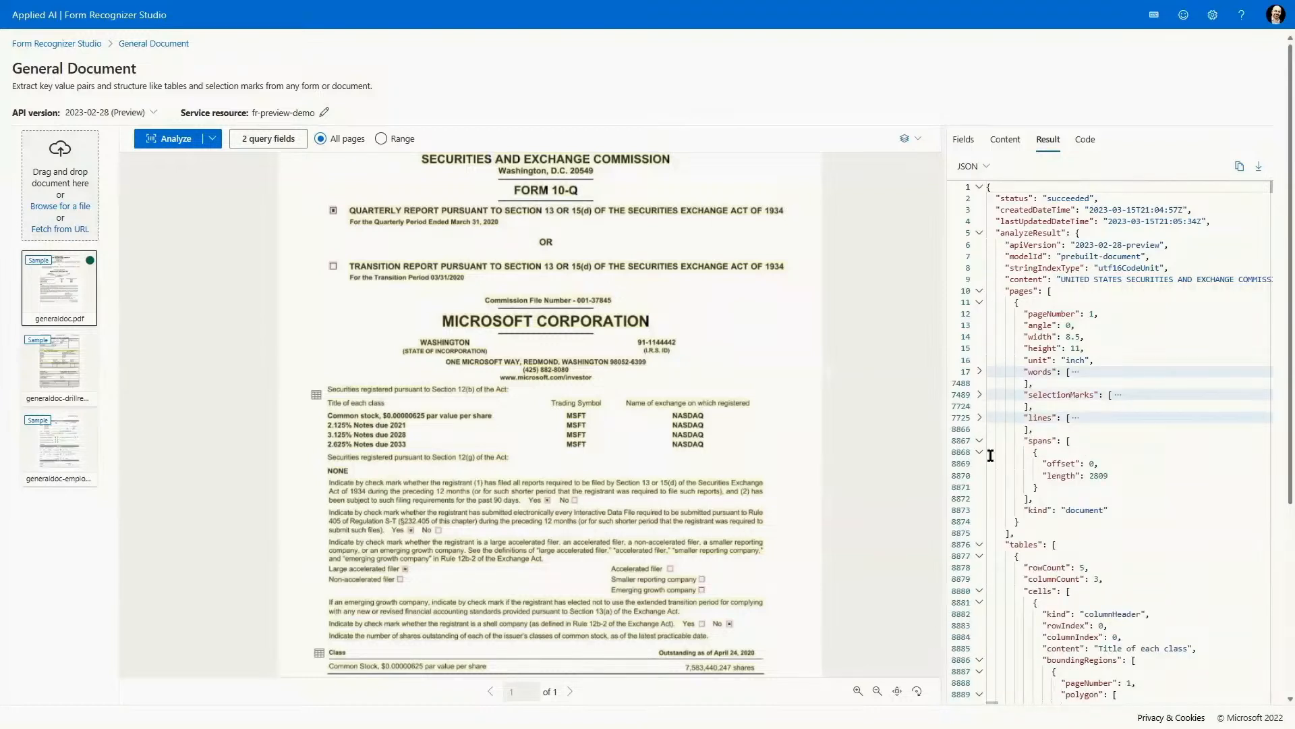
pyautogui.click(979, 545)
pyautogui.scroll(-2, 988, 533)
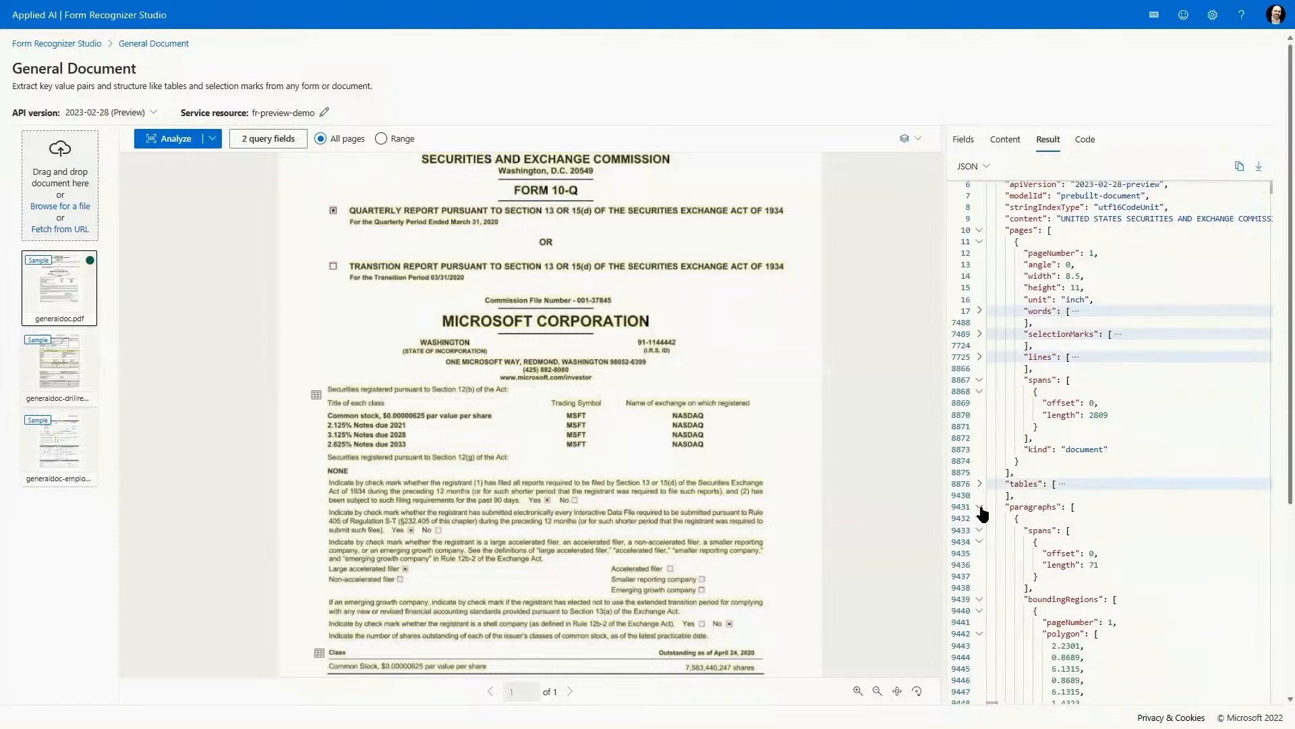
pyautogui.click(981, 507)
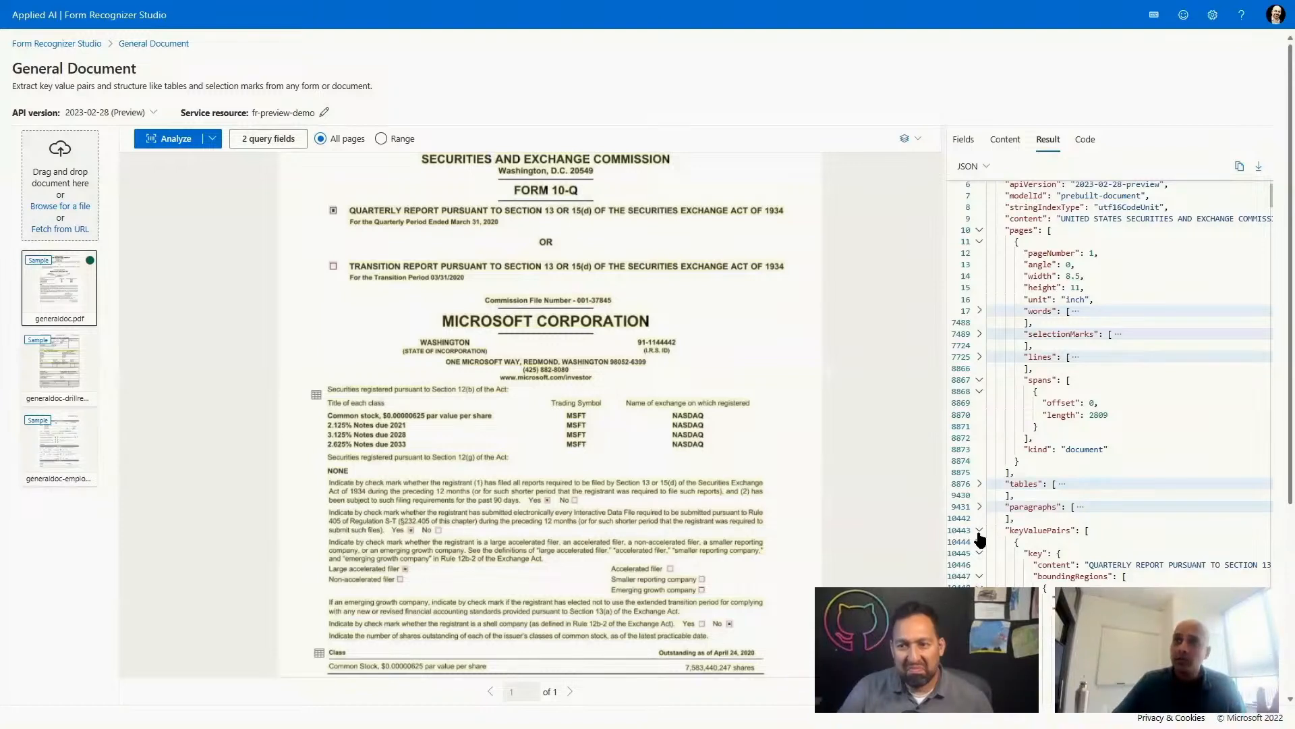
pyautogui.click(980, 532)
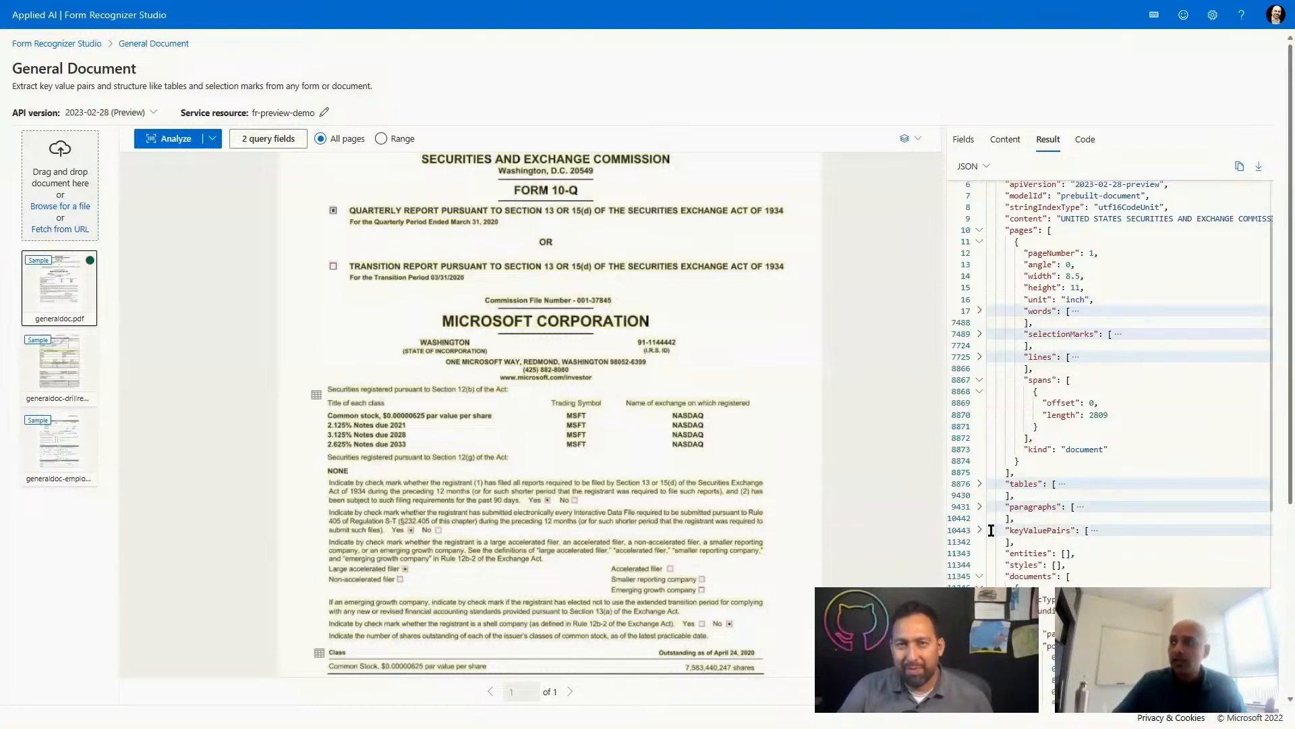
# Locate the query fields under documents in the JSON result and highlight the NumberOfSharesOutstanding name.
pyautogui.scroll(-2, 991, 526)
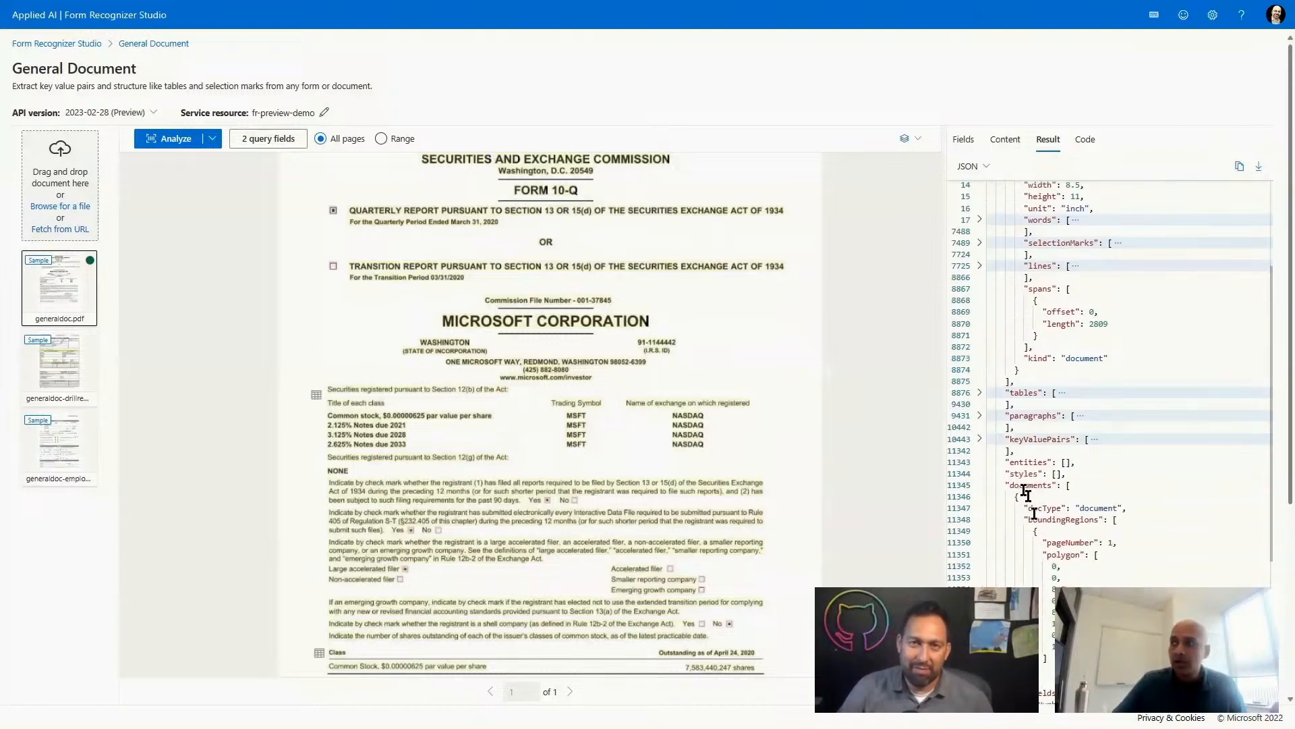
pyautogui.scroll(-1, 1046, 533)
pyautogui.scroll(-2, 1044, 535)
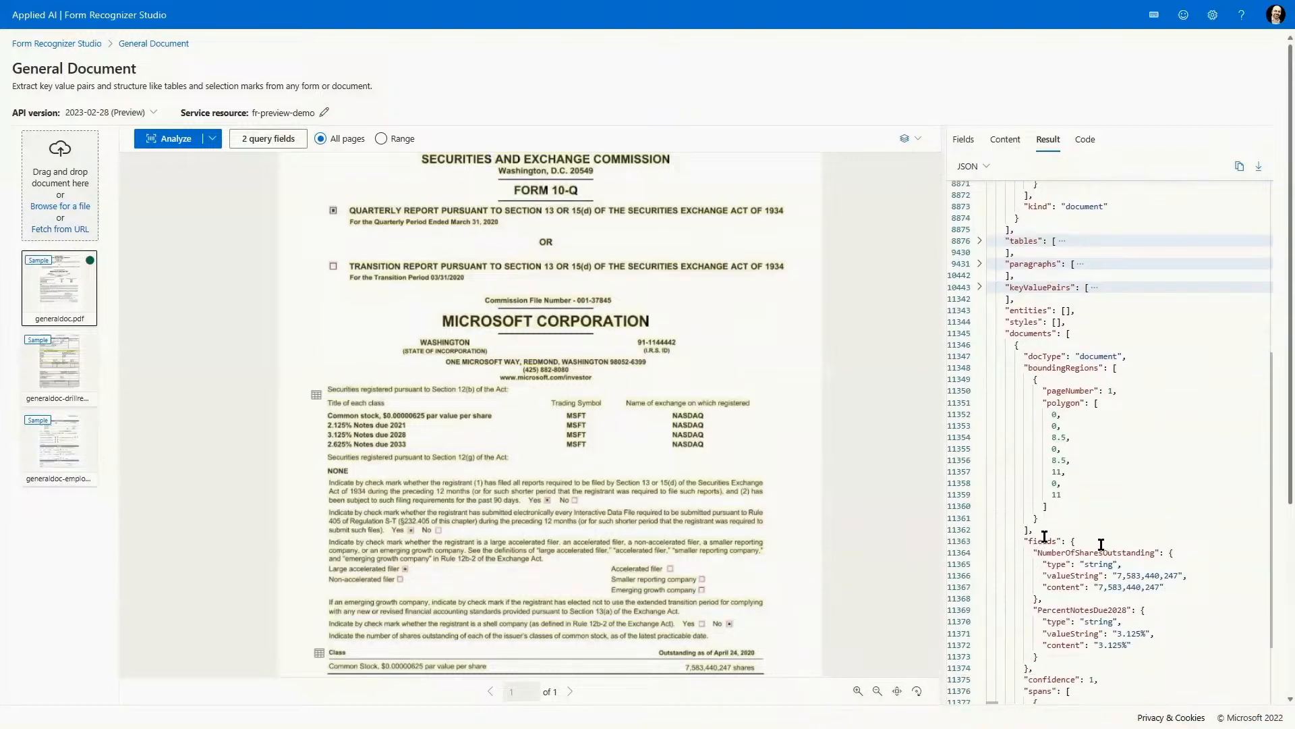
pyautogui.doubleClick(1084, 553)
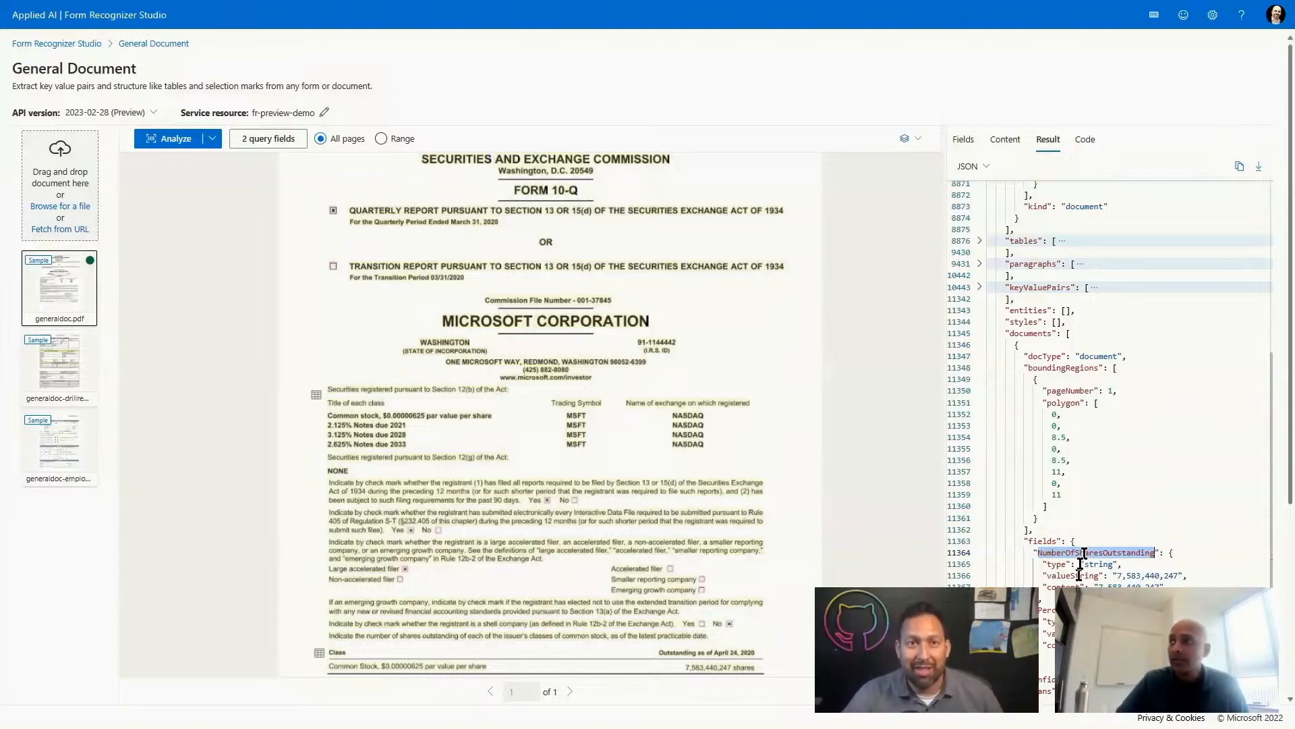
# Expand the lines section of the JSON result and search the JSON for 2028.
pyautogui.scroll(1, 1105, 541)
pyautogui.scroll(8, 1105, 542)
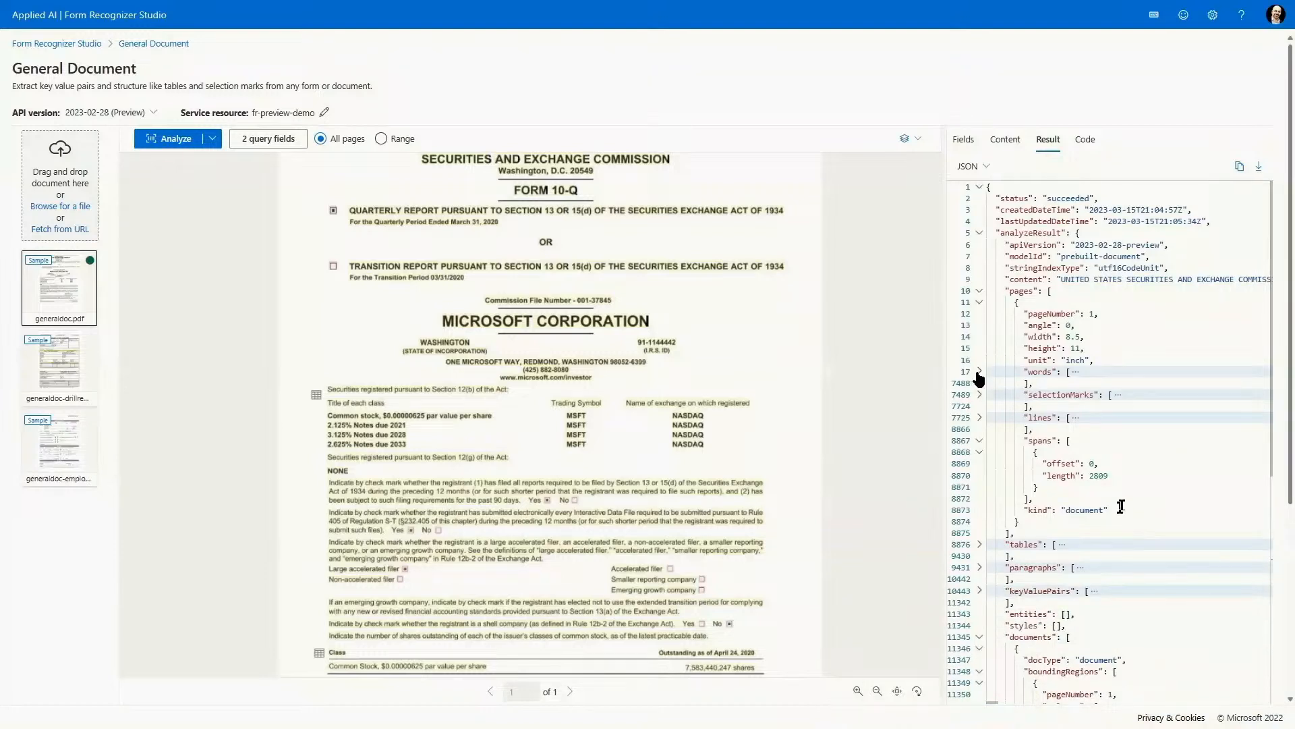
pyautogui.click(979, 417)
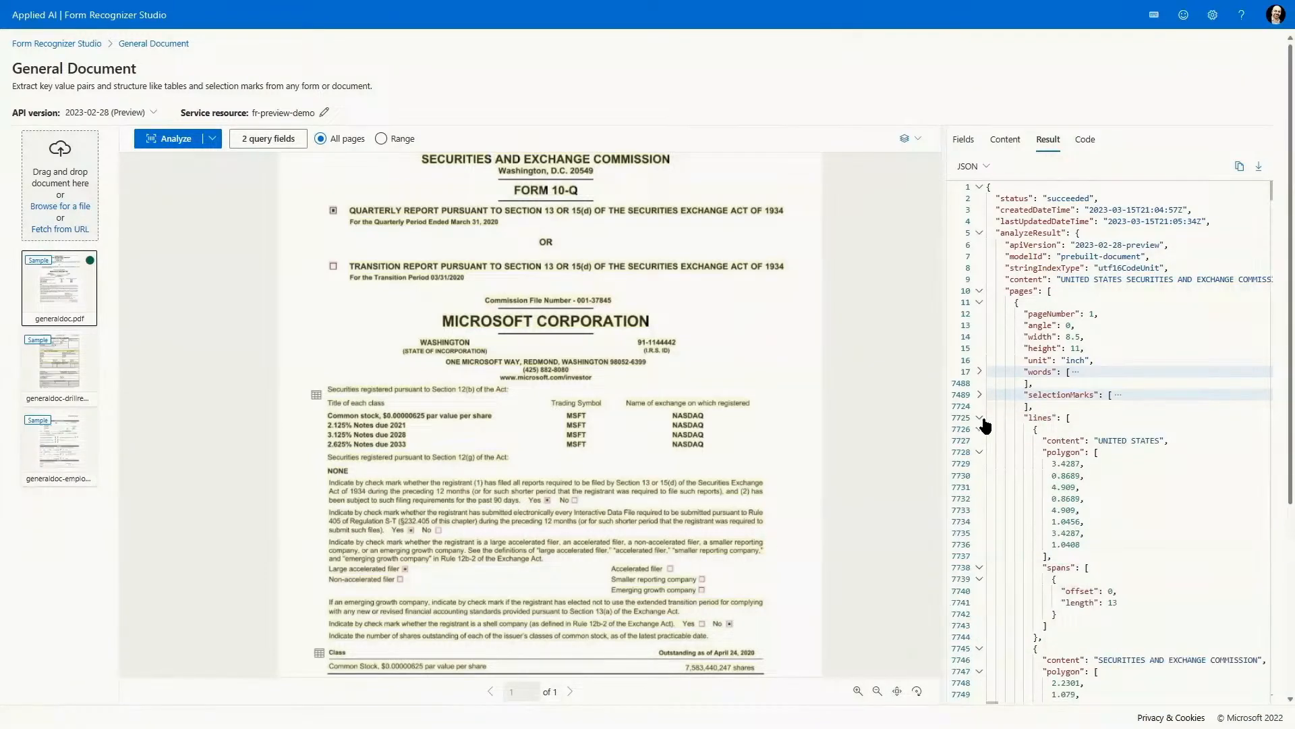
pyautogui.click(1133, 425)
pyautogui.hotkey('ctrl', 'f')
pyautogui.write('202')
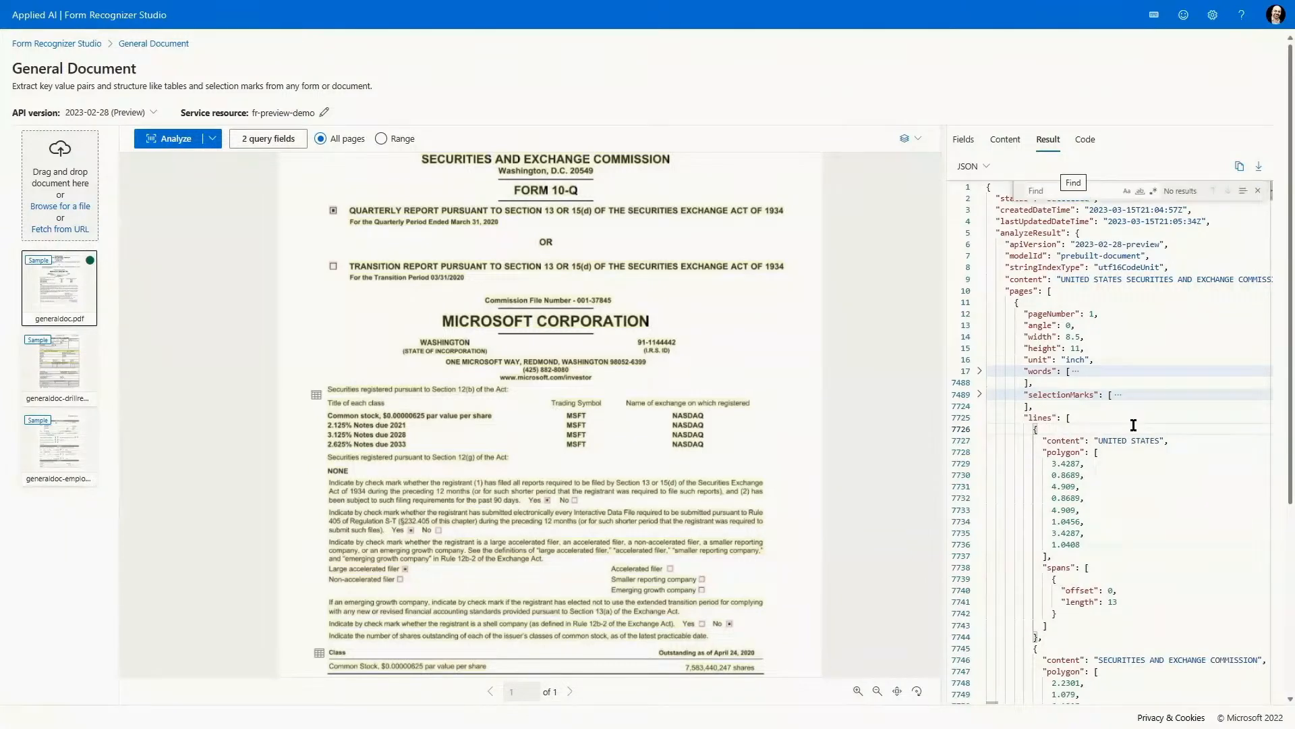
pyautogui.write('8')
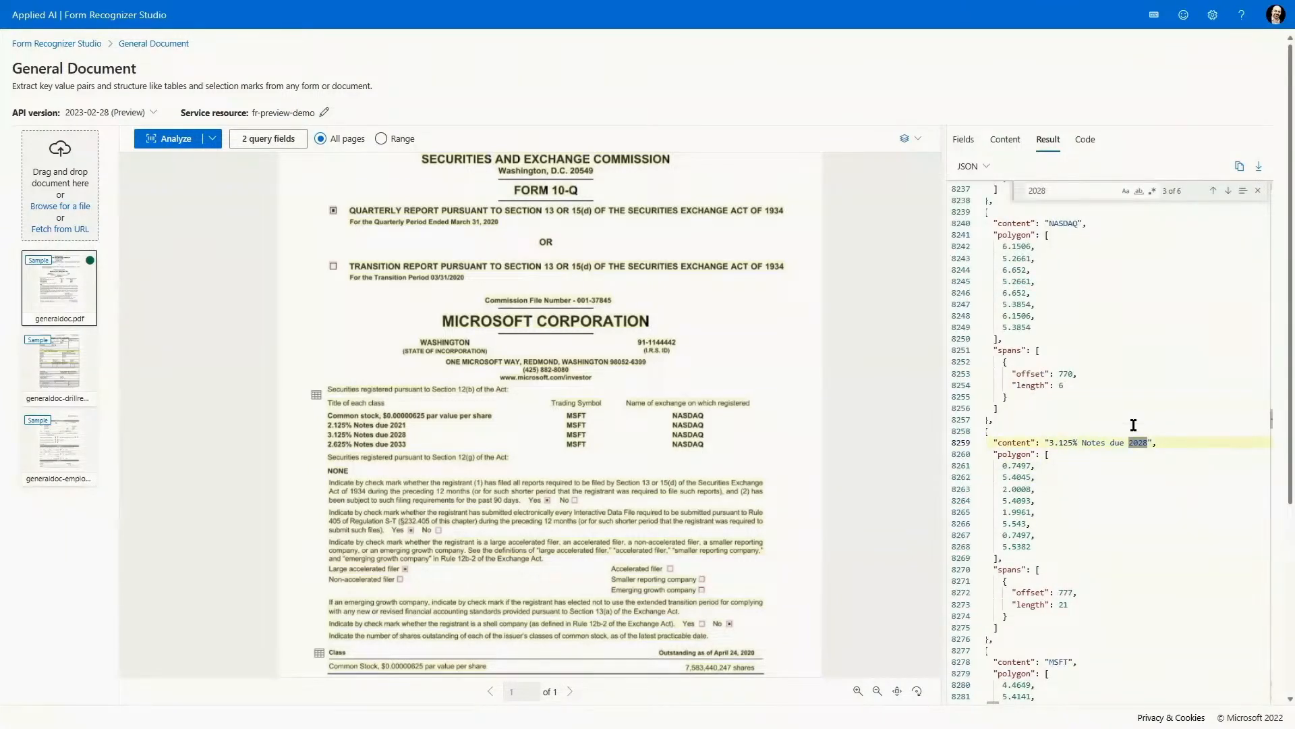
# Highlight the line content "3.125% Notes due 2028" and its polygon coordinates in the JSON result.
pyautogui.moveTo(1049, 442); pyautogui.dragTo(1151, 441)
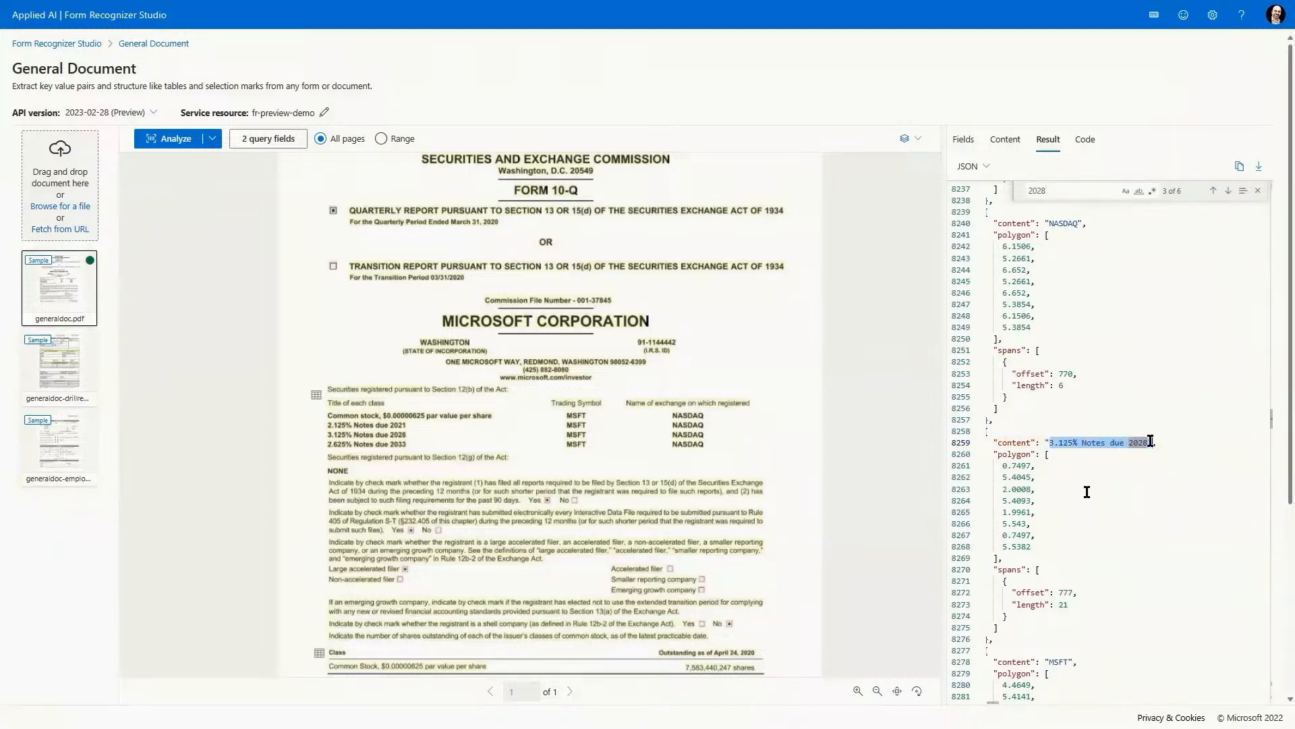
pyautogui.moveTo(994, 454); pyautogui.dragTo(1066, 554)
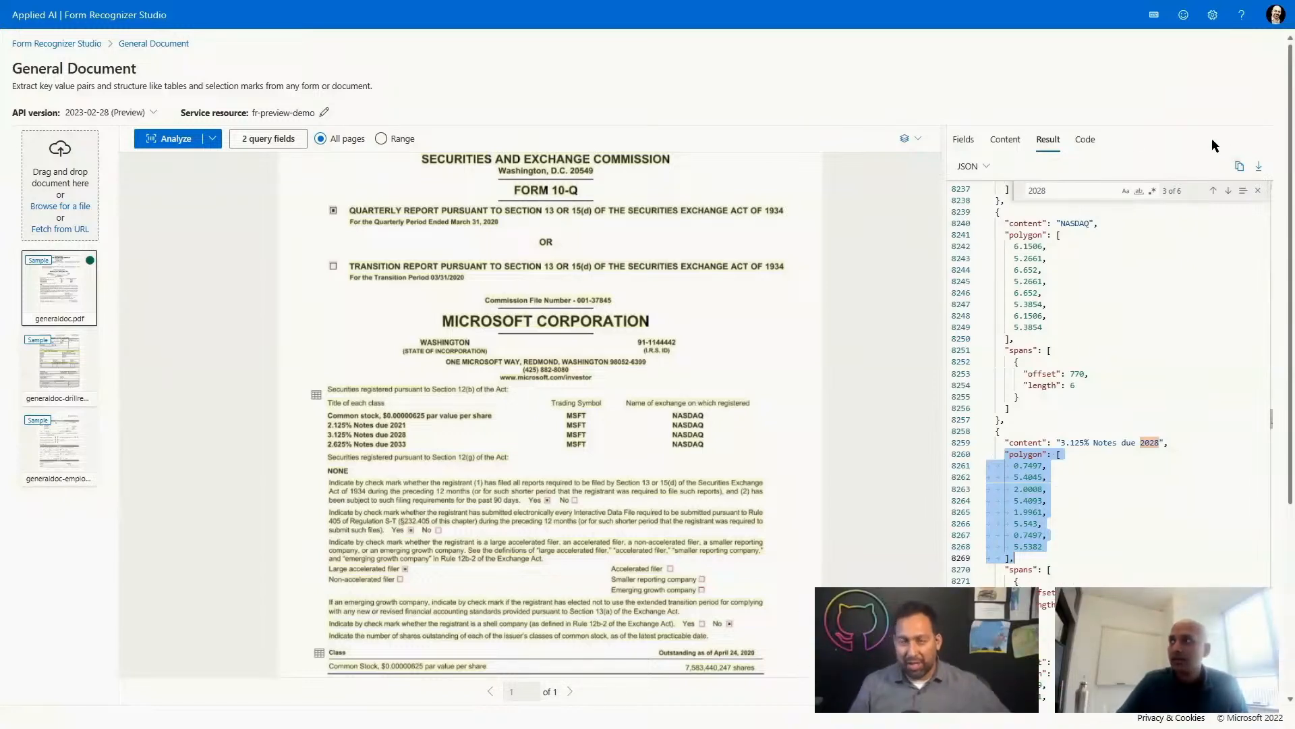
pyautogui.click(897, 239)
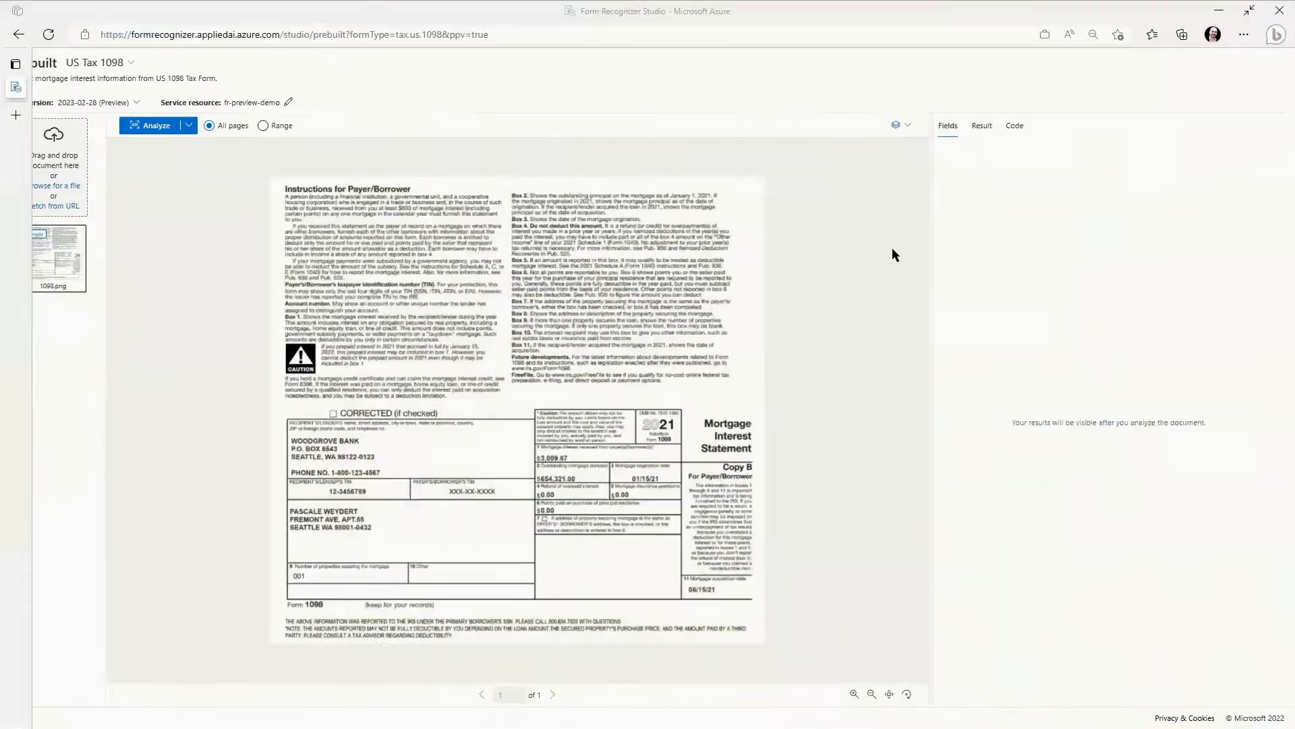
# Analyze the sample 1098.png with the US Tax 1098 prebuilt model and view the list of available form types.
pyautogui.press('F11')
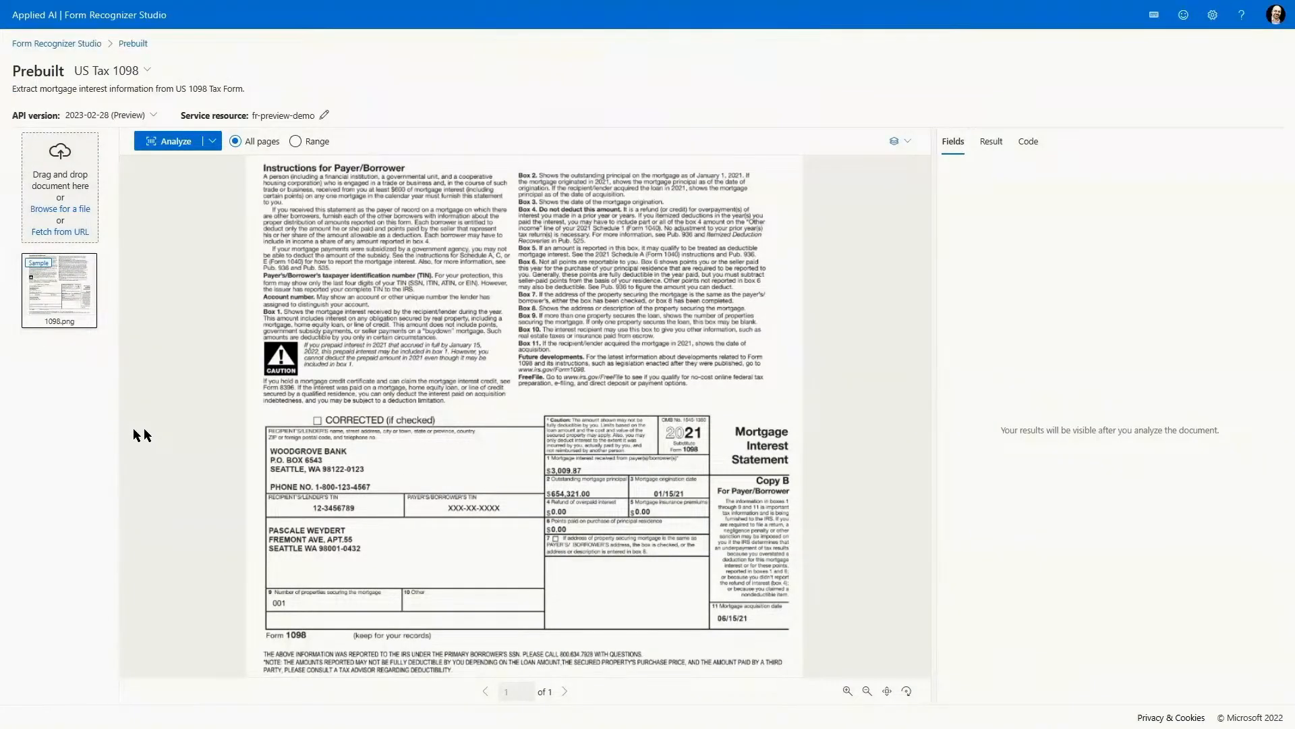
pyautogui.click(159, 143)
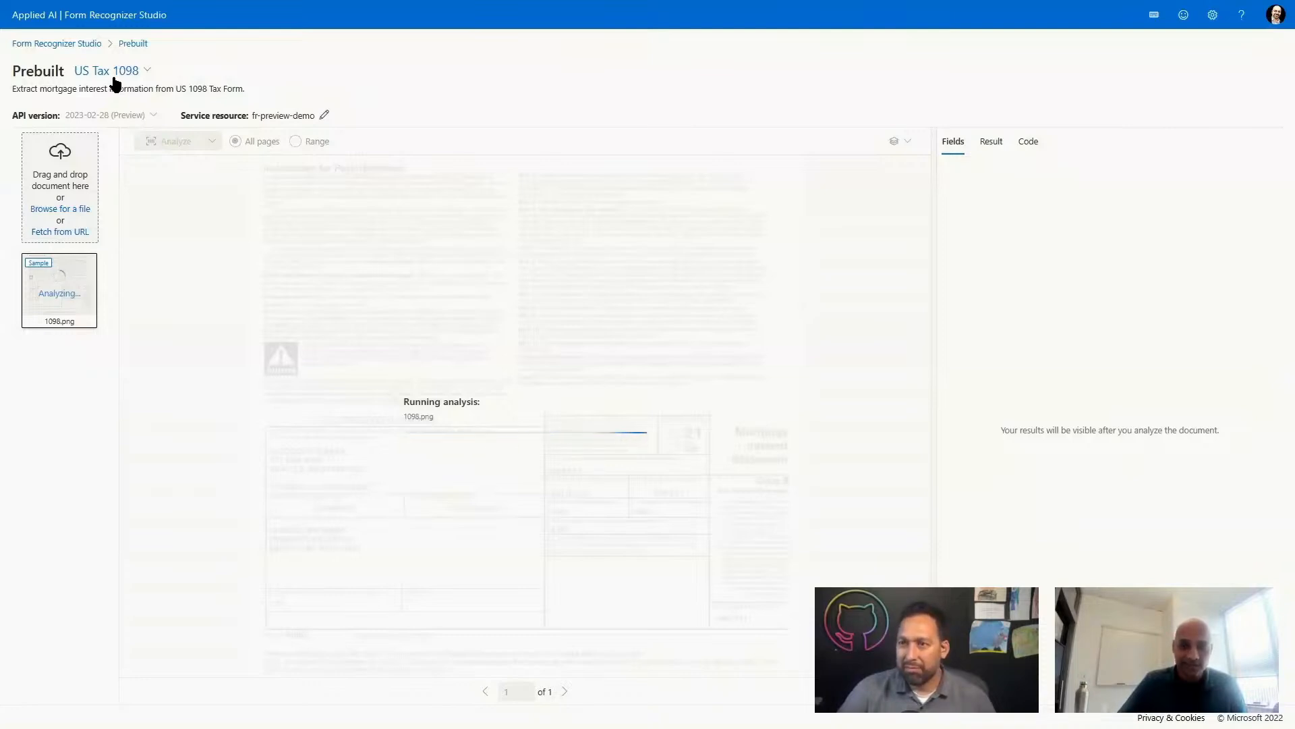
pyautogui.click(113, 78)
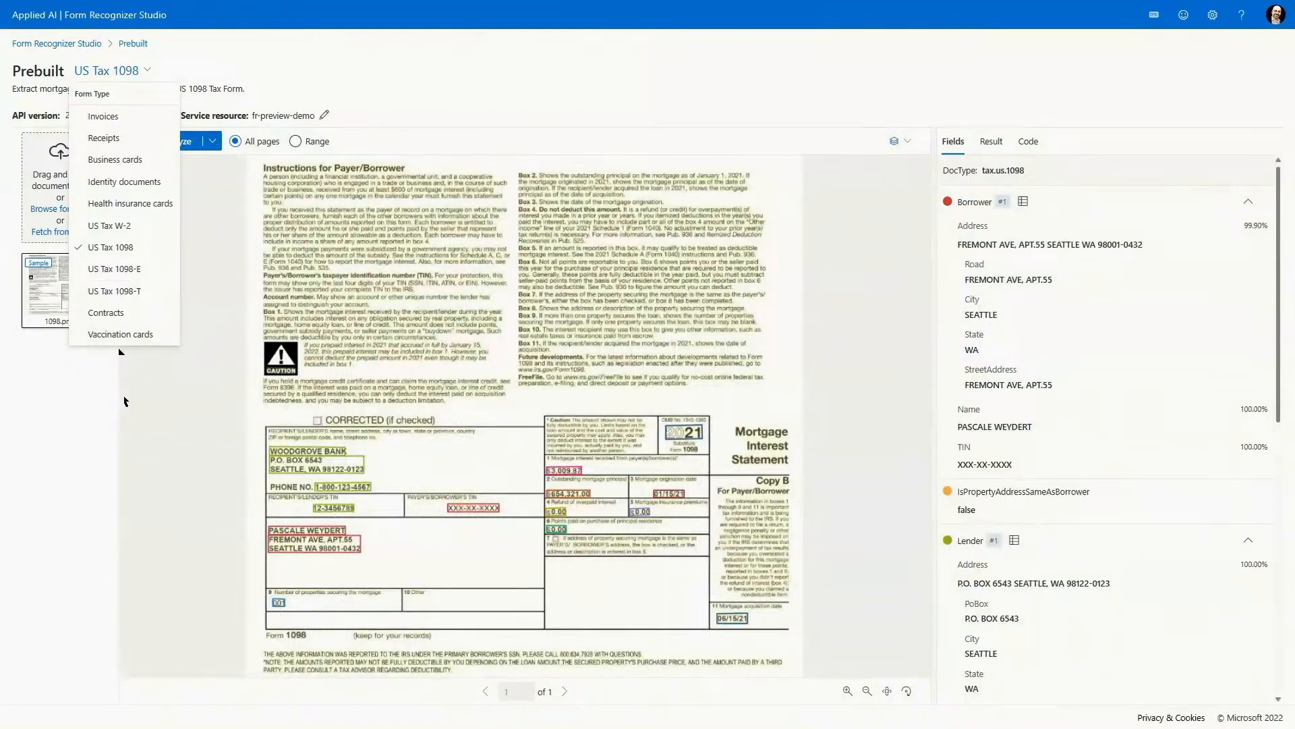
pyautogui.click(125, 401)
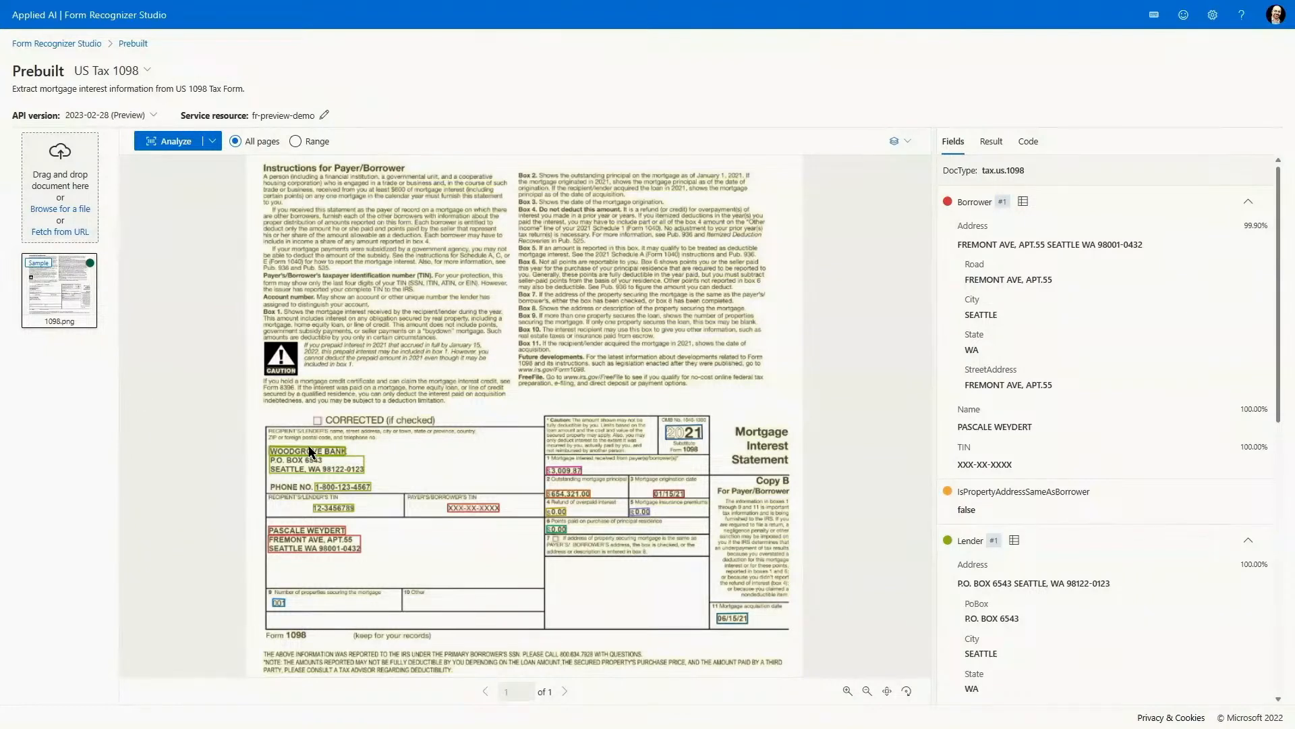
# Return from the US Tax 1098 results to the Form Recognizer Studio home page and open the Receipts prebuilt model.
pyautogui.moveTo(309, 454)
pyautogui.moveTo(715, 438)
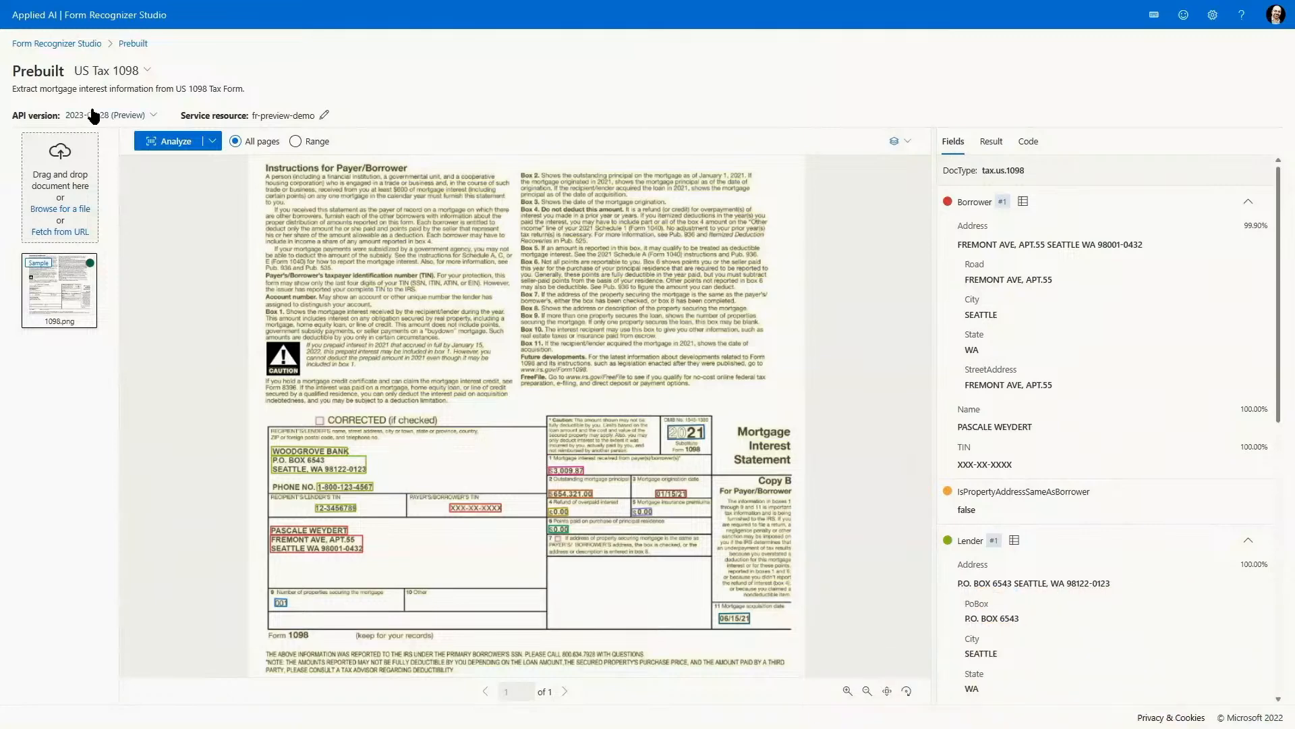
pyautogui.click(66, 44)
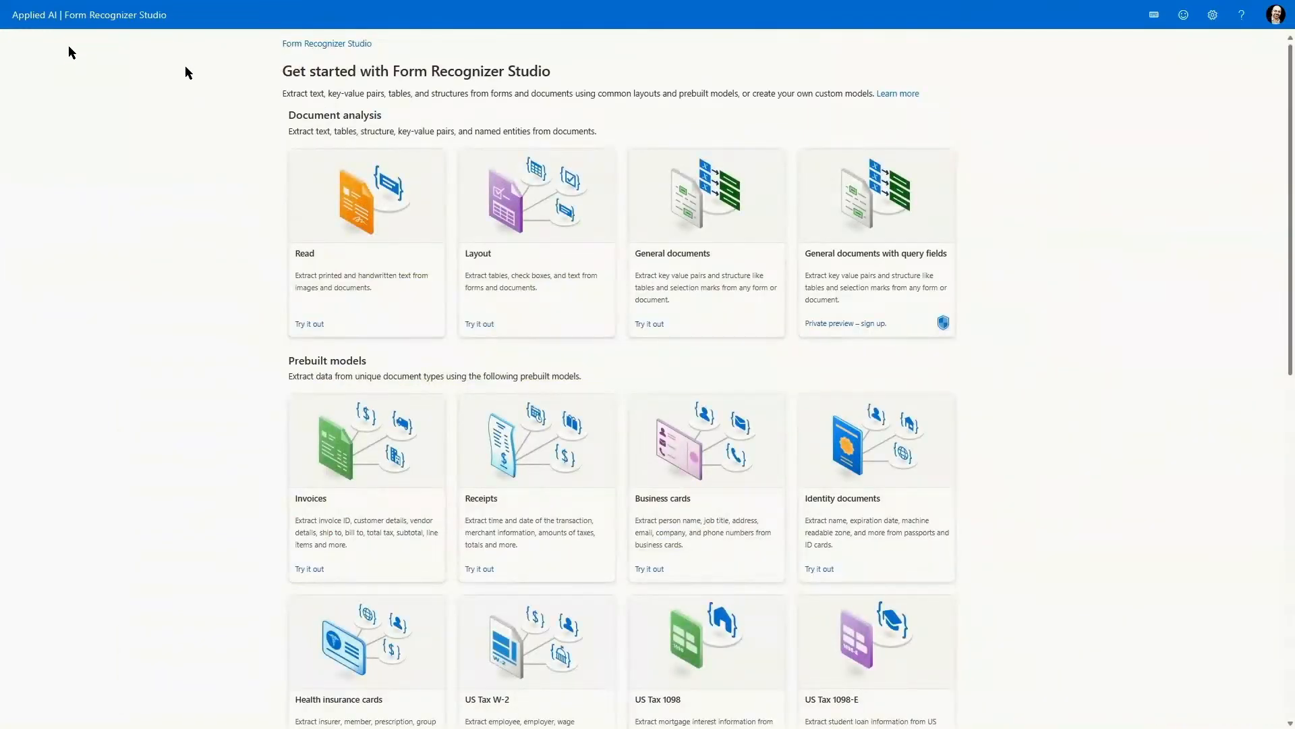
pyautogui.scroll(-2, 740, 366)
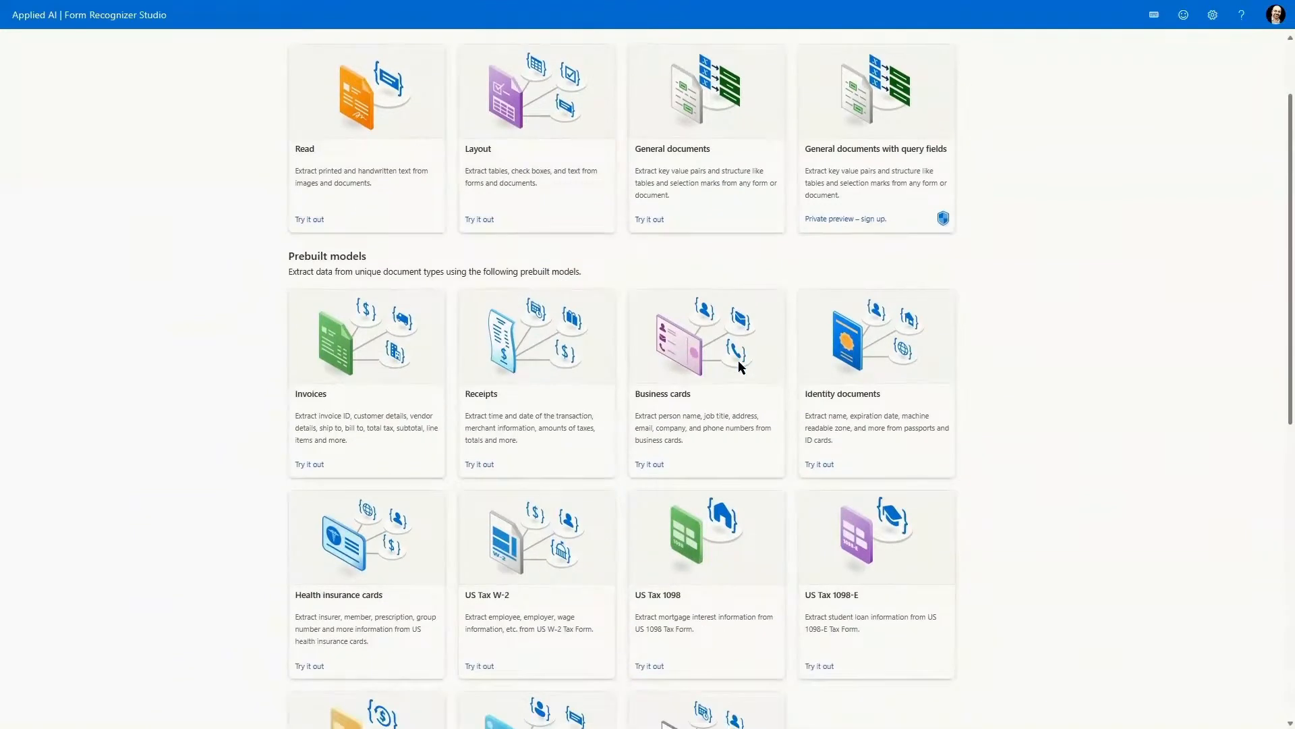
pyautogui.click(547, 357)
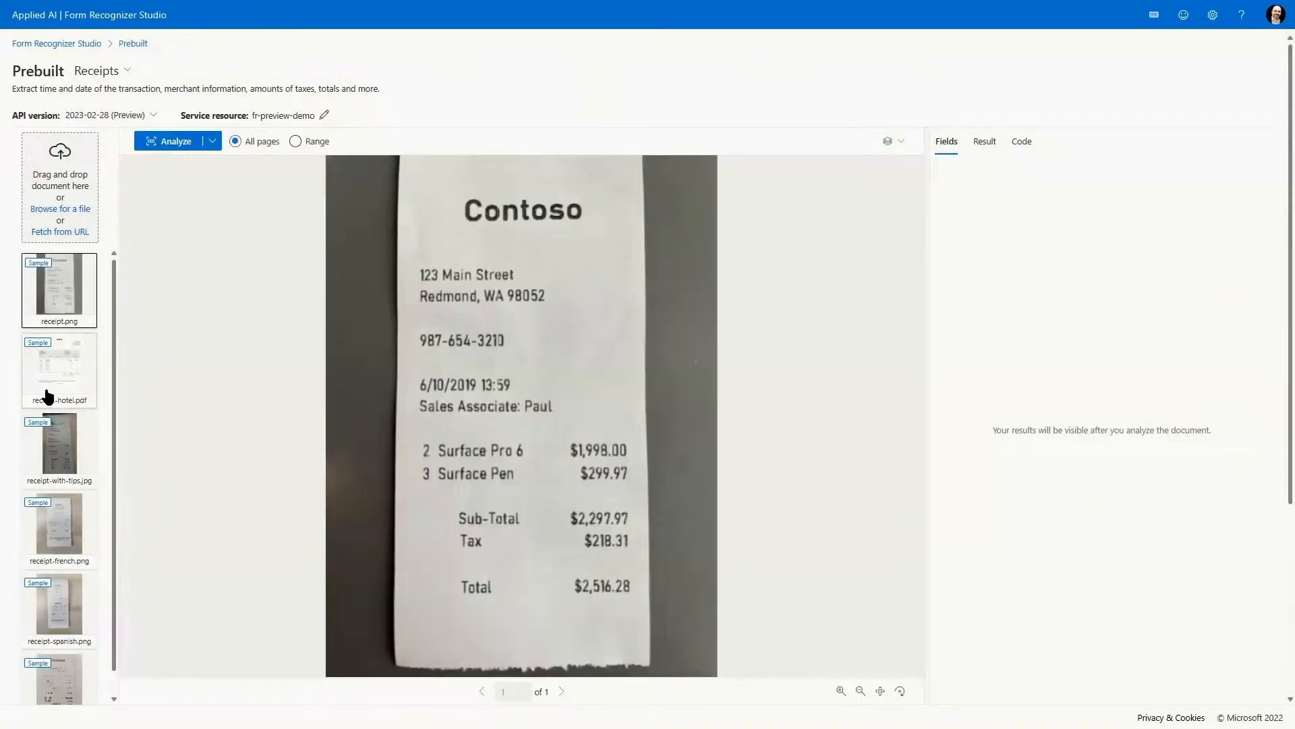
# Analyze the sample receipt-spanish.png with the Receipts model and inspect the details of the extracted Total field on the receipt.
pyautogui.click(62, 597)
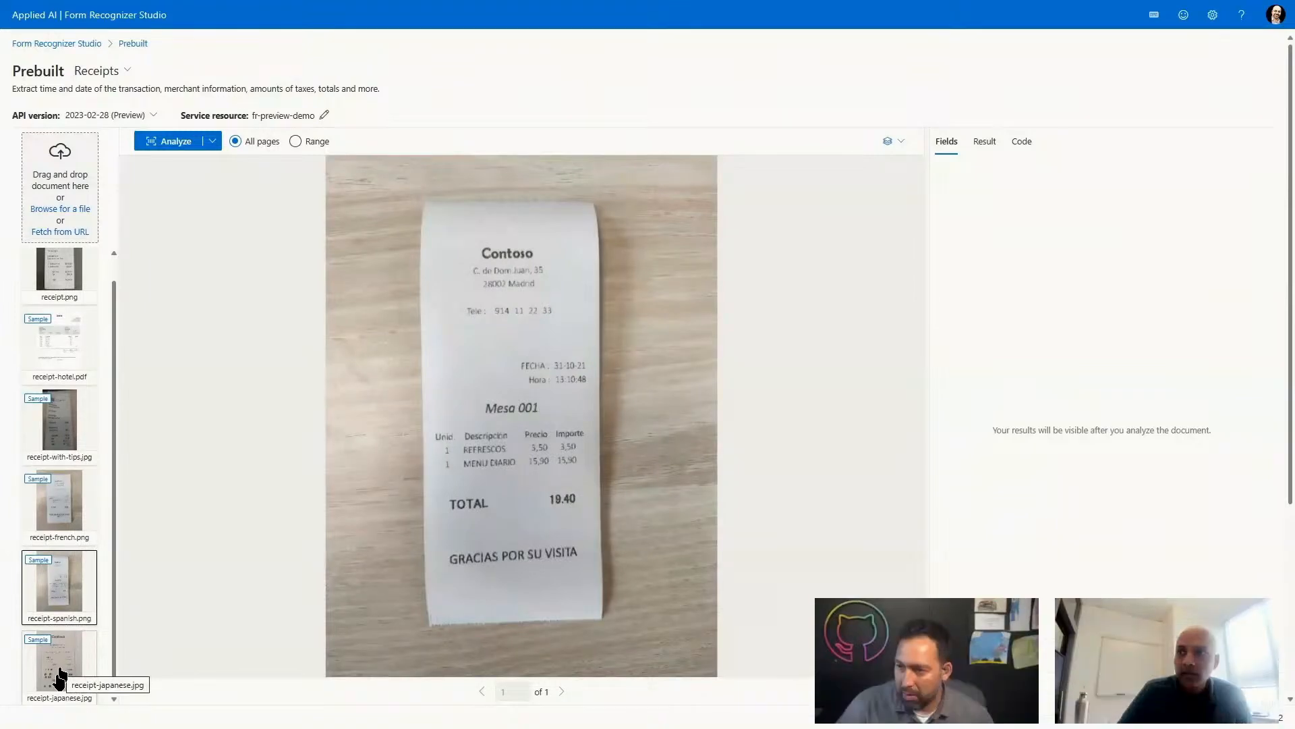
pyautogui.click(170, 141)
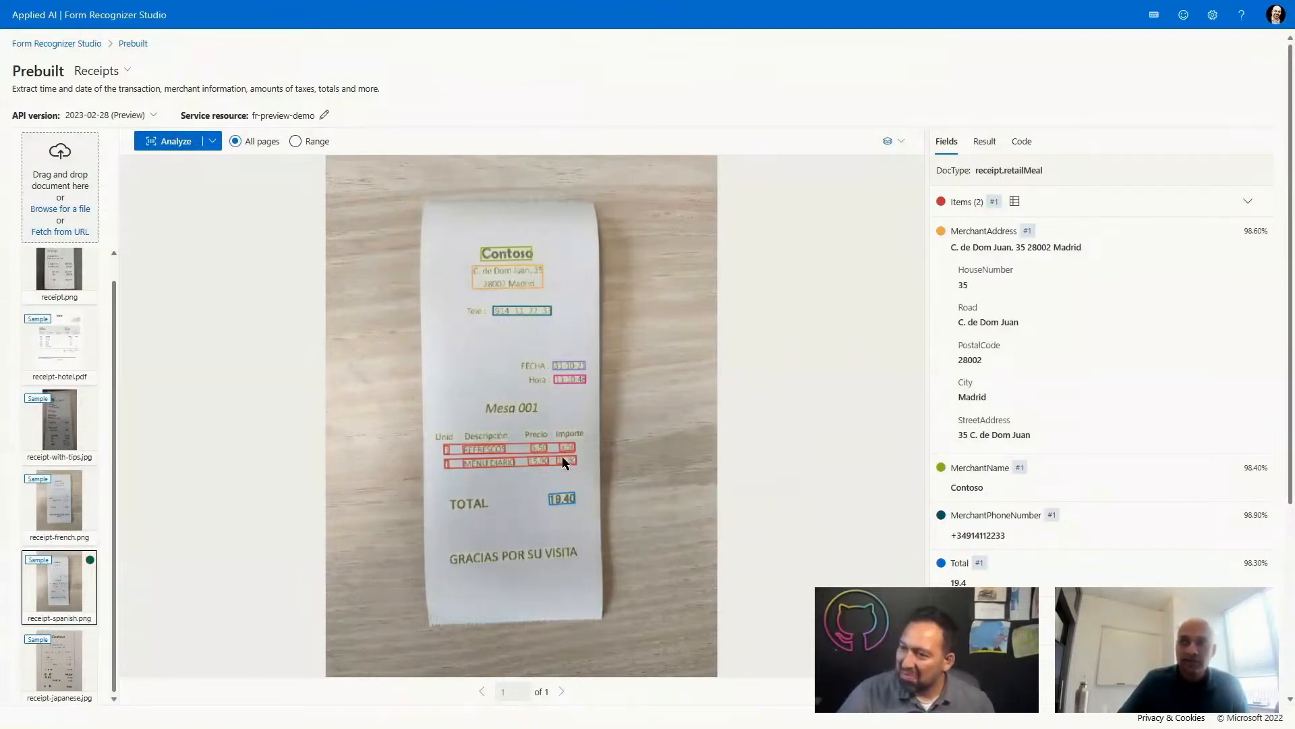
pyautogui.moveTo(509, 275)
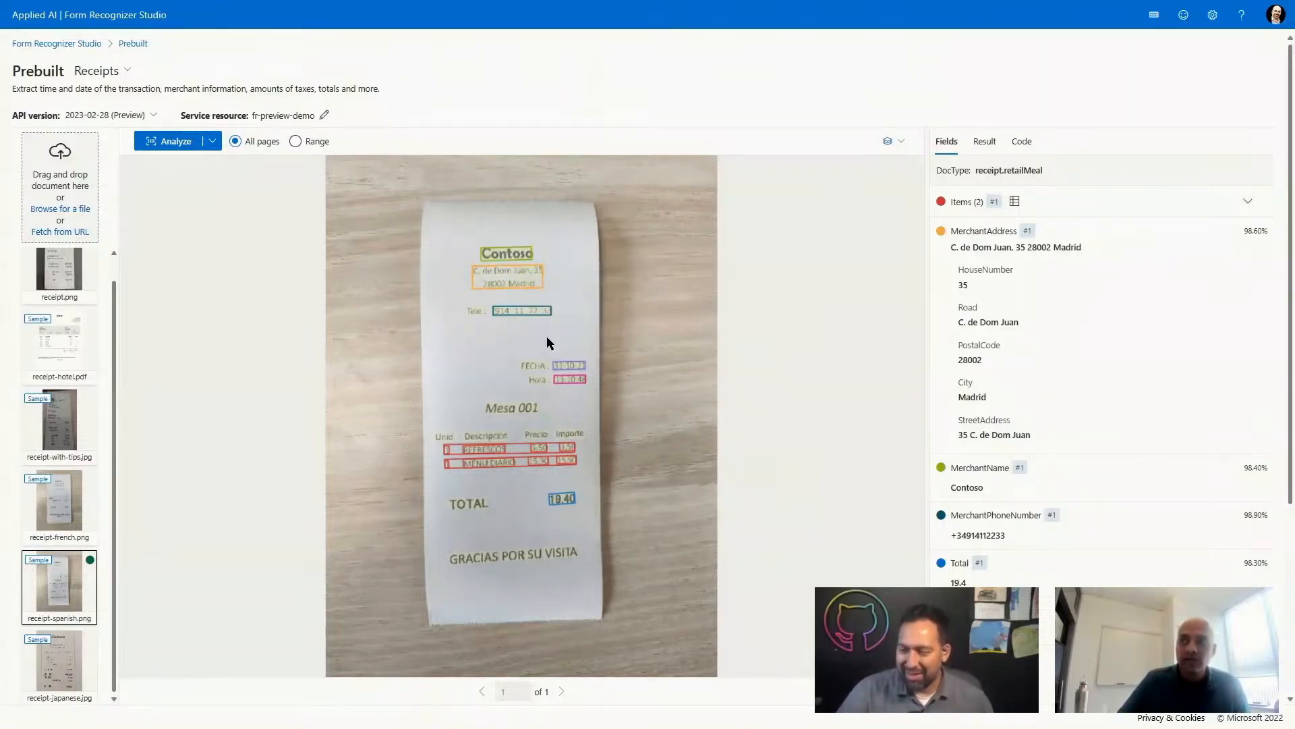
pyautogui.moveTo(570, 501)
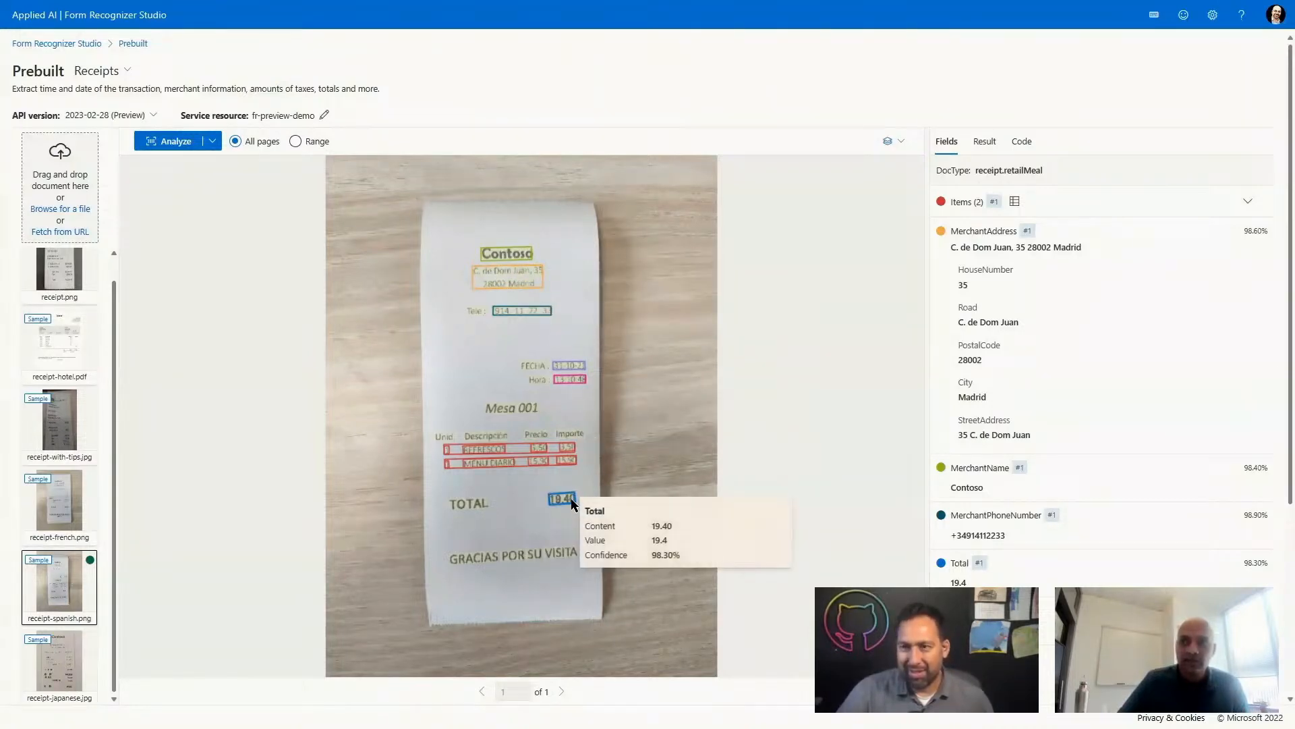